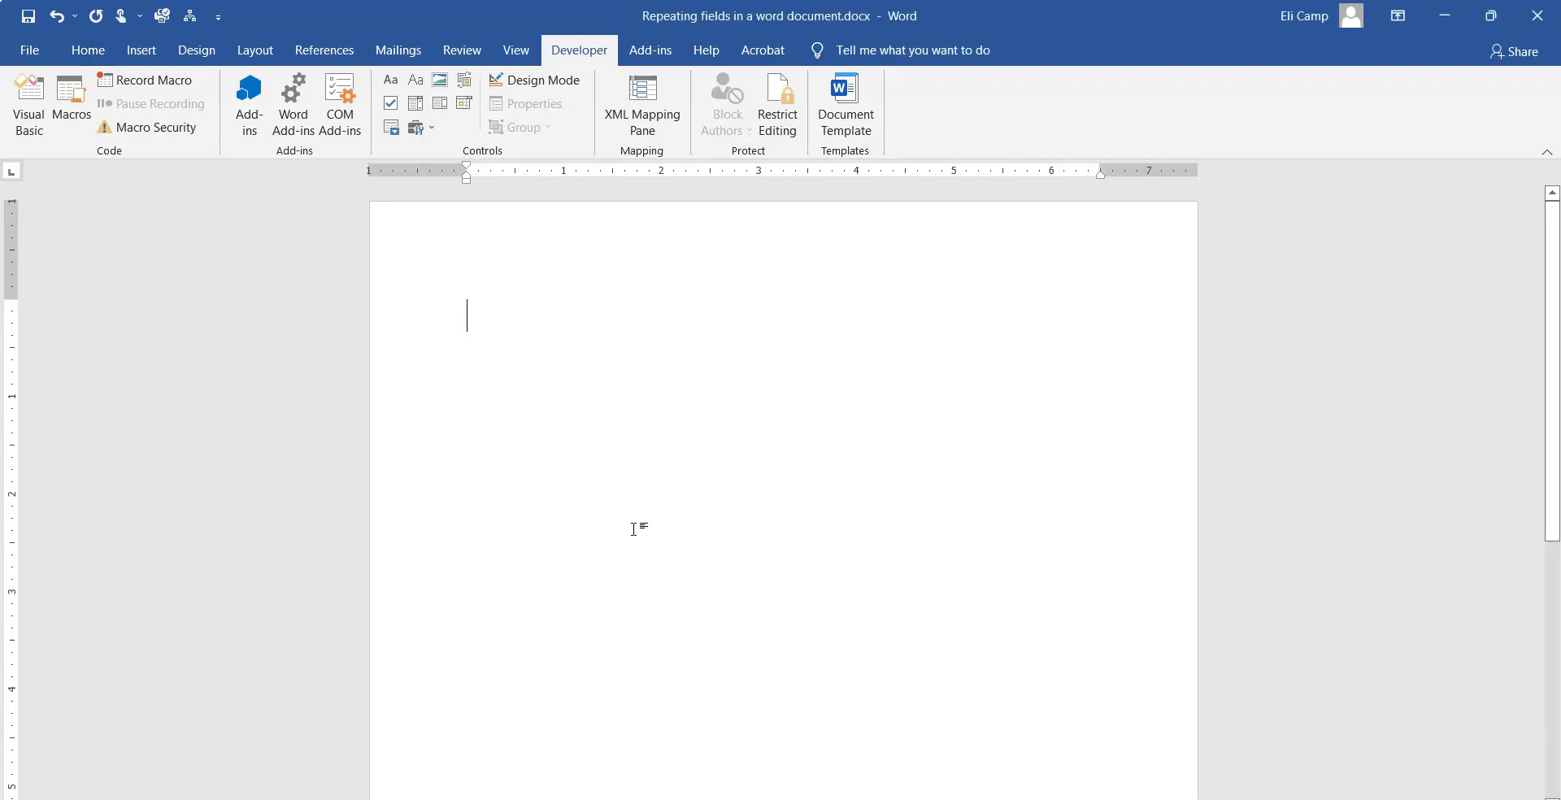
Paste the title 'How to create a document with repeating fields!' and, two lines below, 'A thing that is named called'.
{"action": "left_click", "coordinate": [86, 52]}
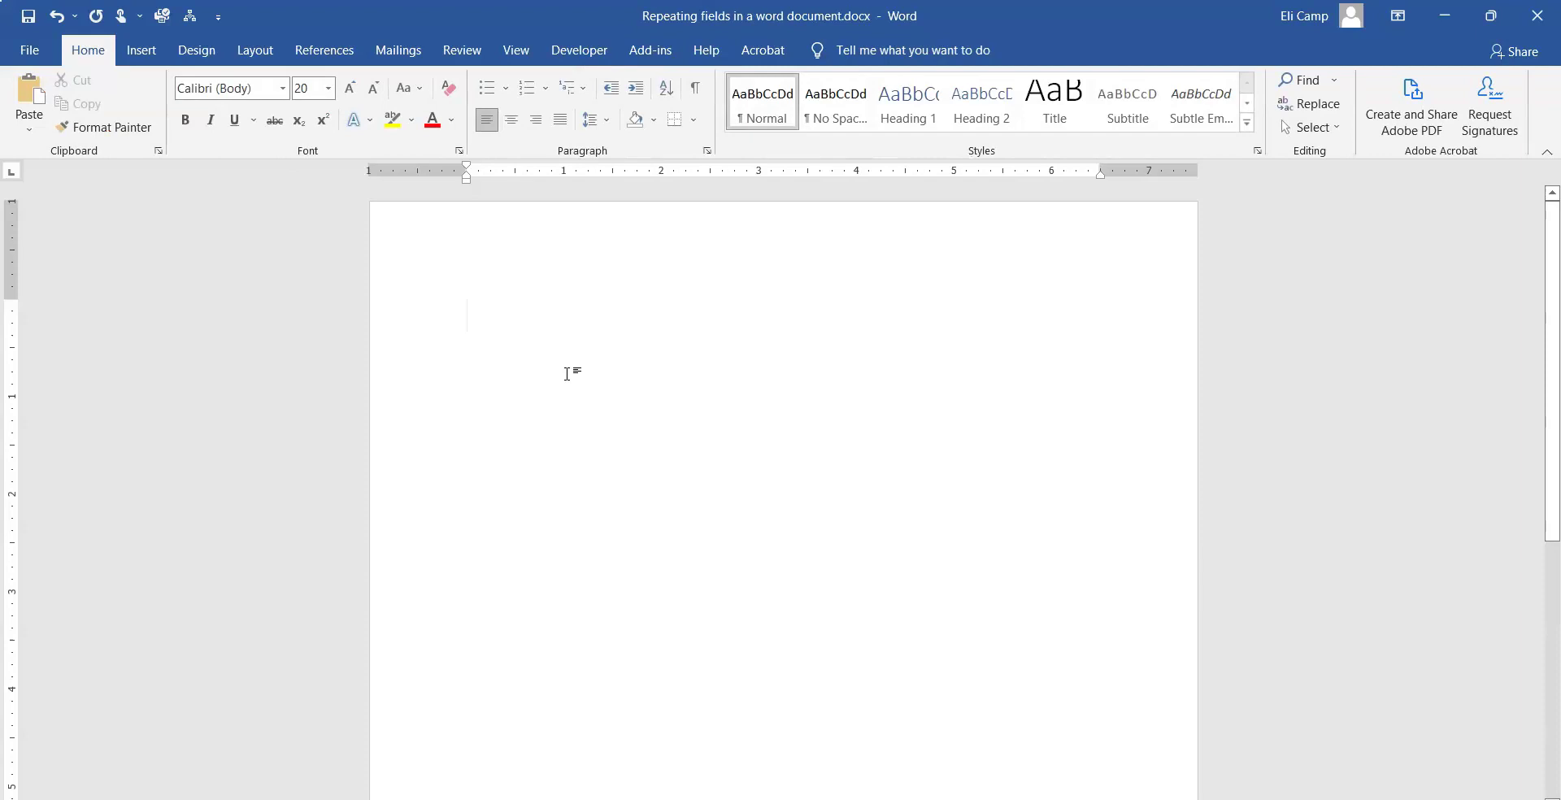
{"action": "key", "text": "super+v"}
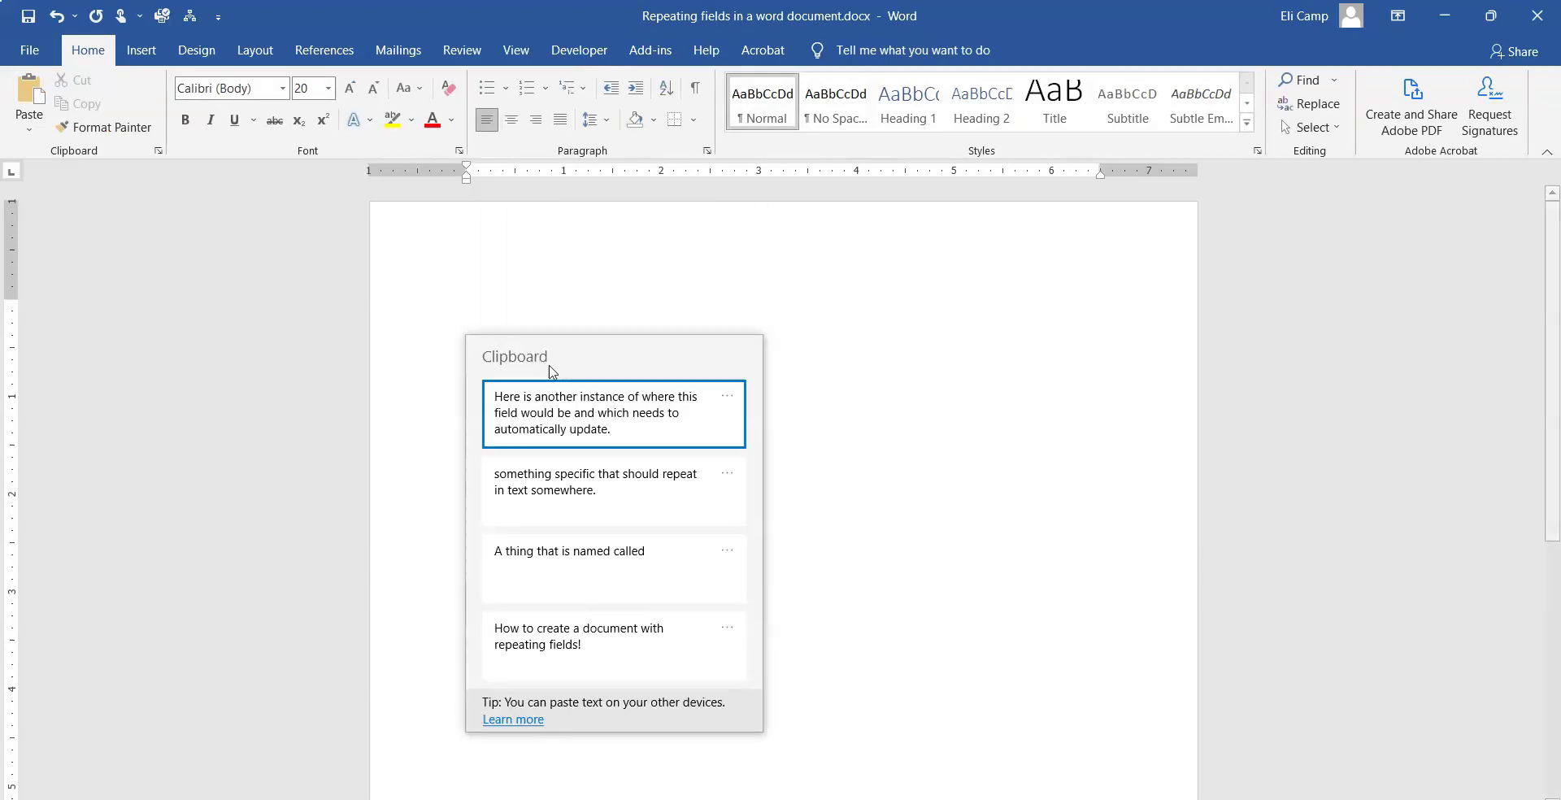
{"action": "left_click", "coordinate": [675, 650]}
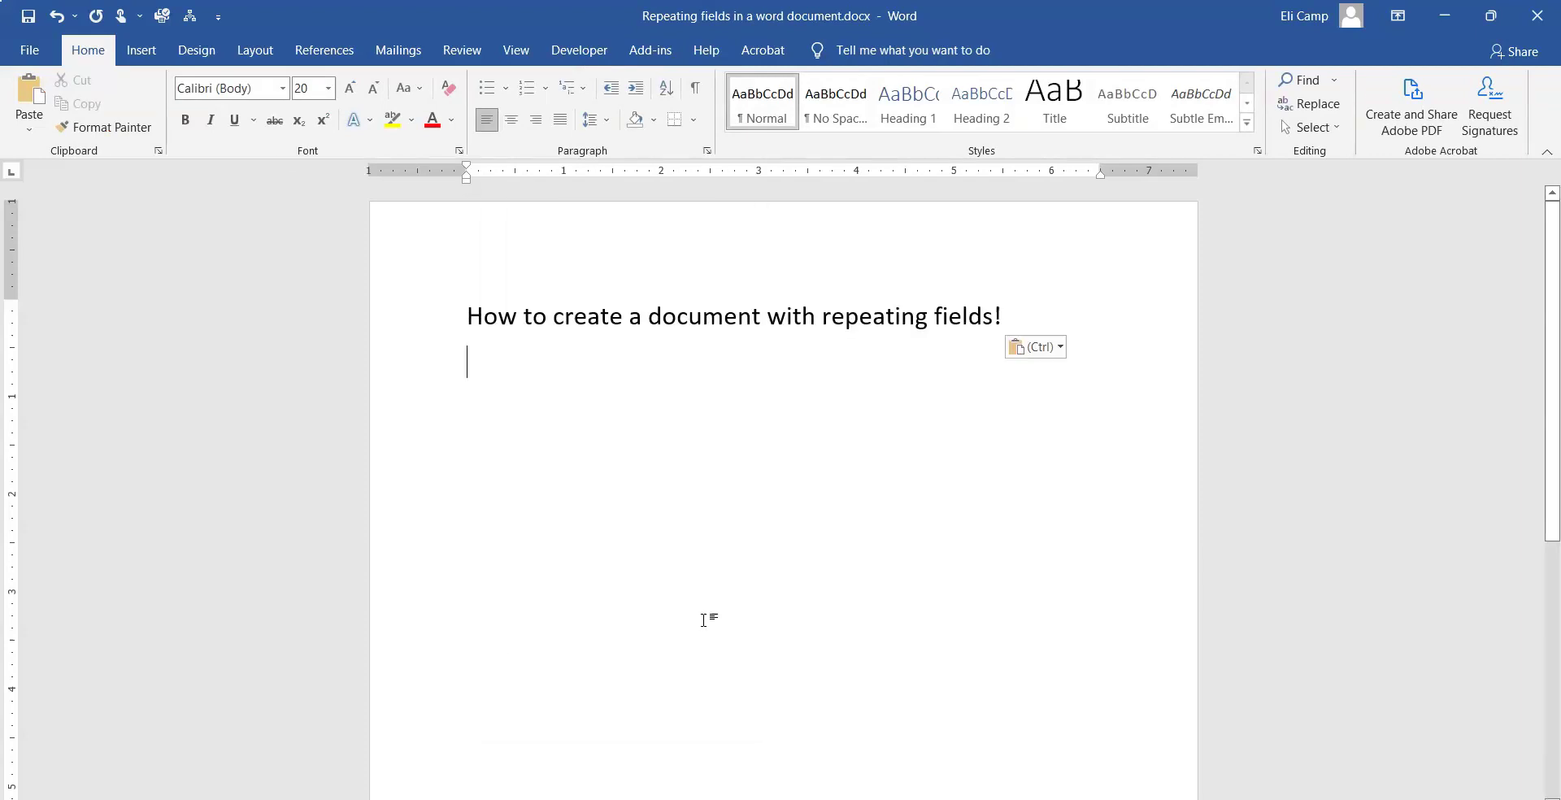
{"action": "key", "text": "Return"}
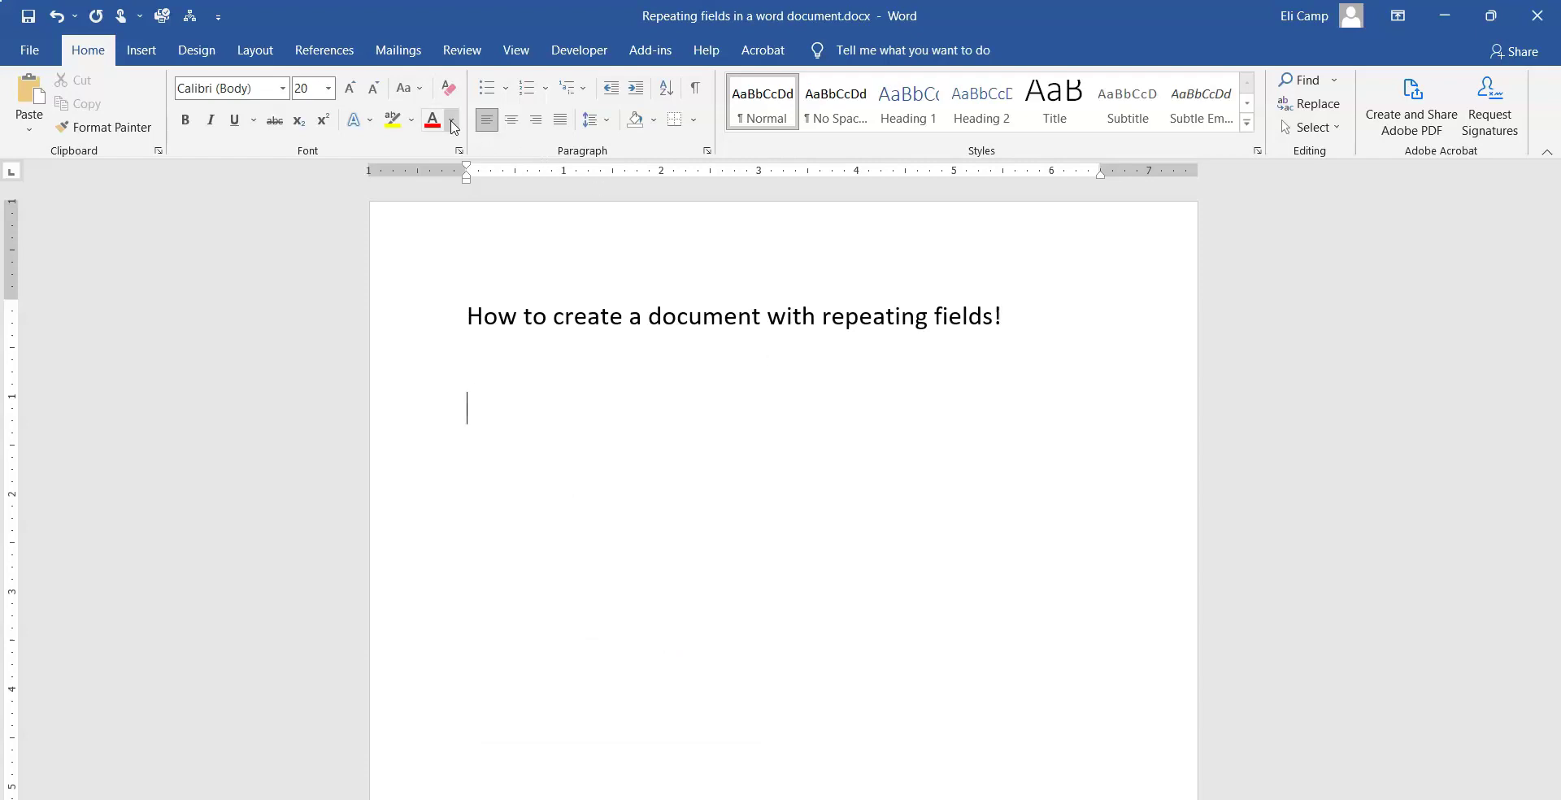
{"action": "key", "text": "Return"}
{"action": "key", "text": "super+v"}
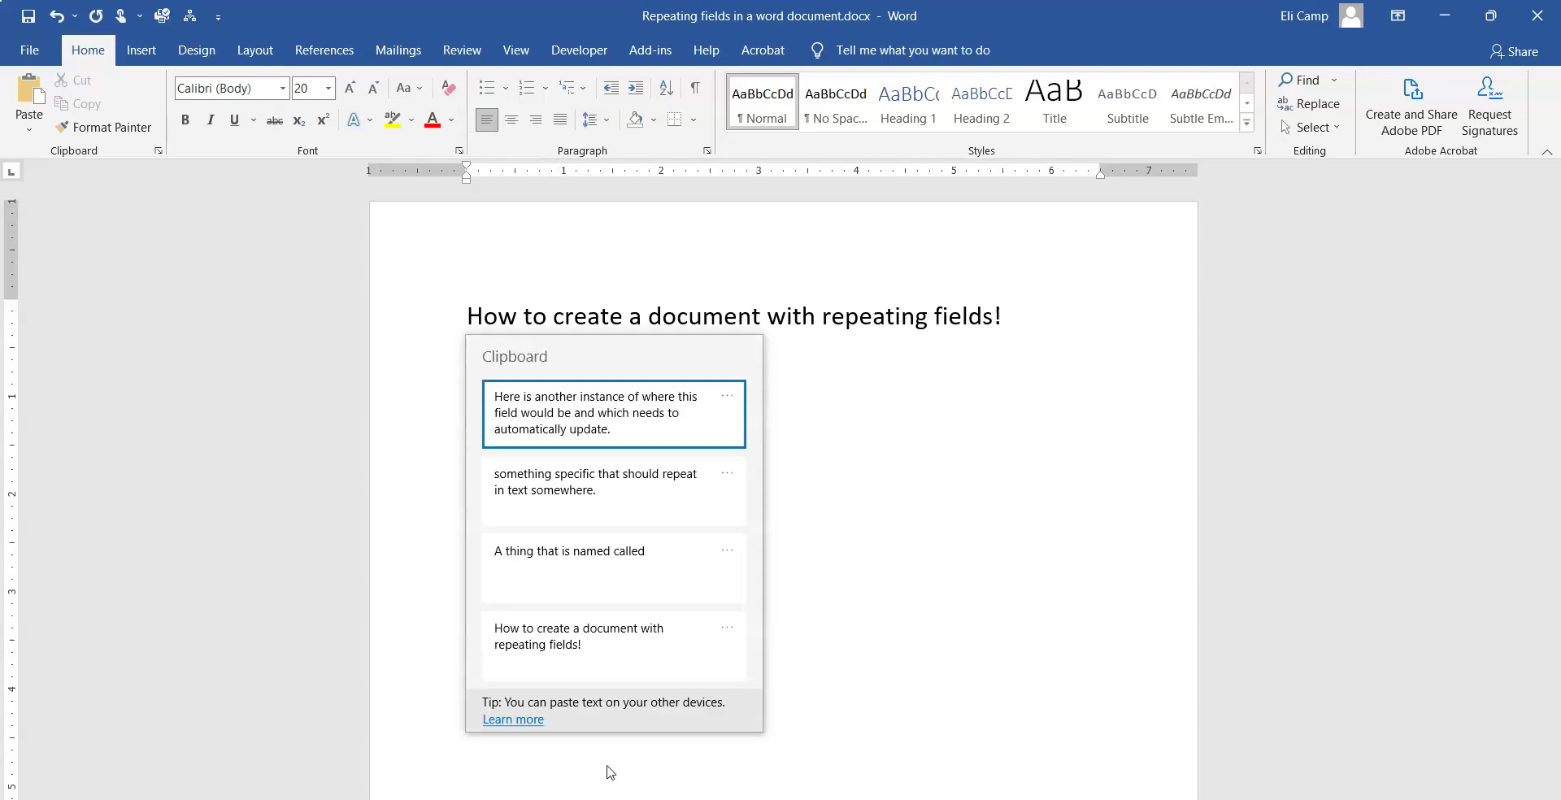
{"action": "left_click", "coordinate": [614, 585]}
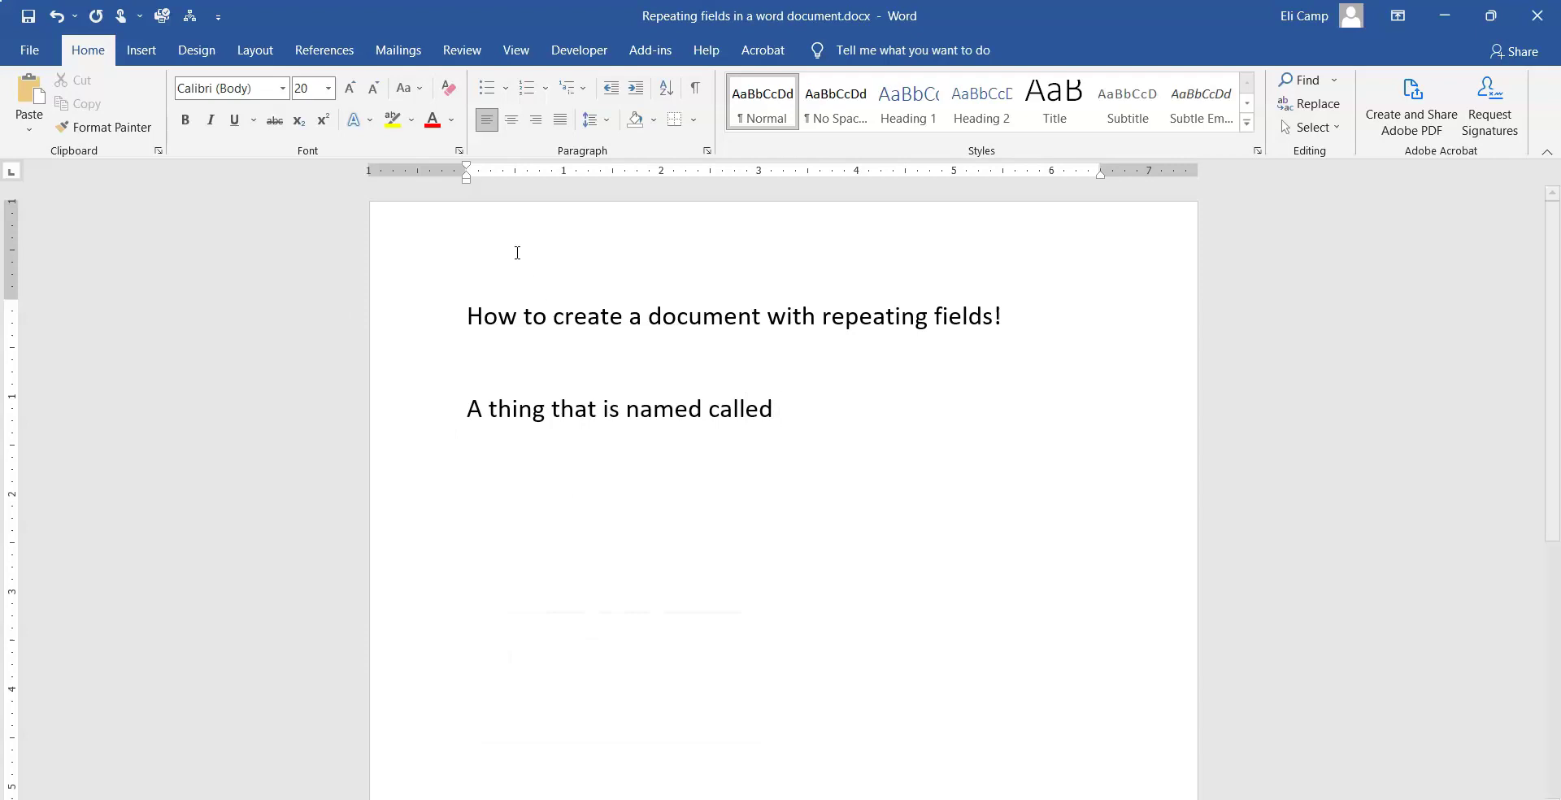
Insert an Abstract document property field from Quick Parts after 'called'.
{"action": "left_click", "coordinate": [148, 61]}
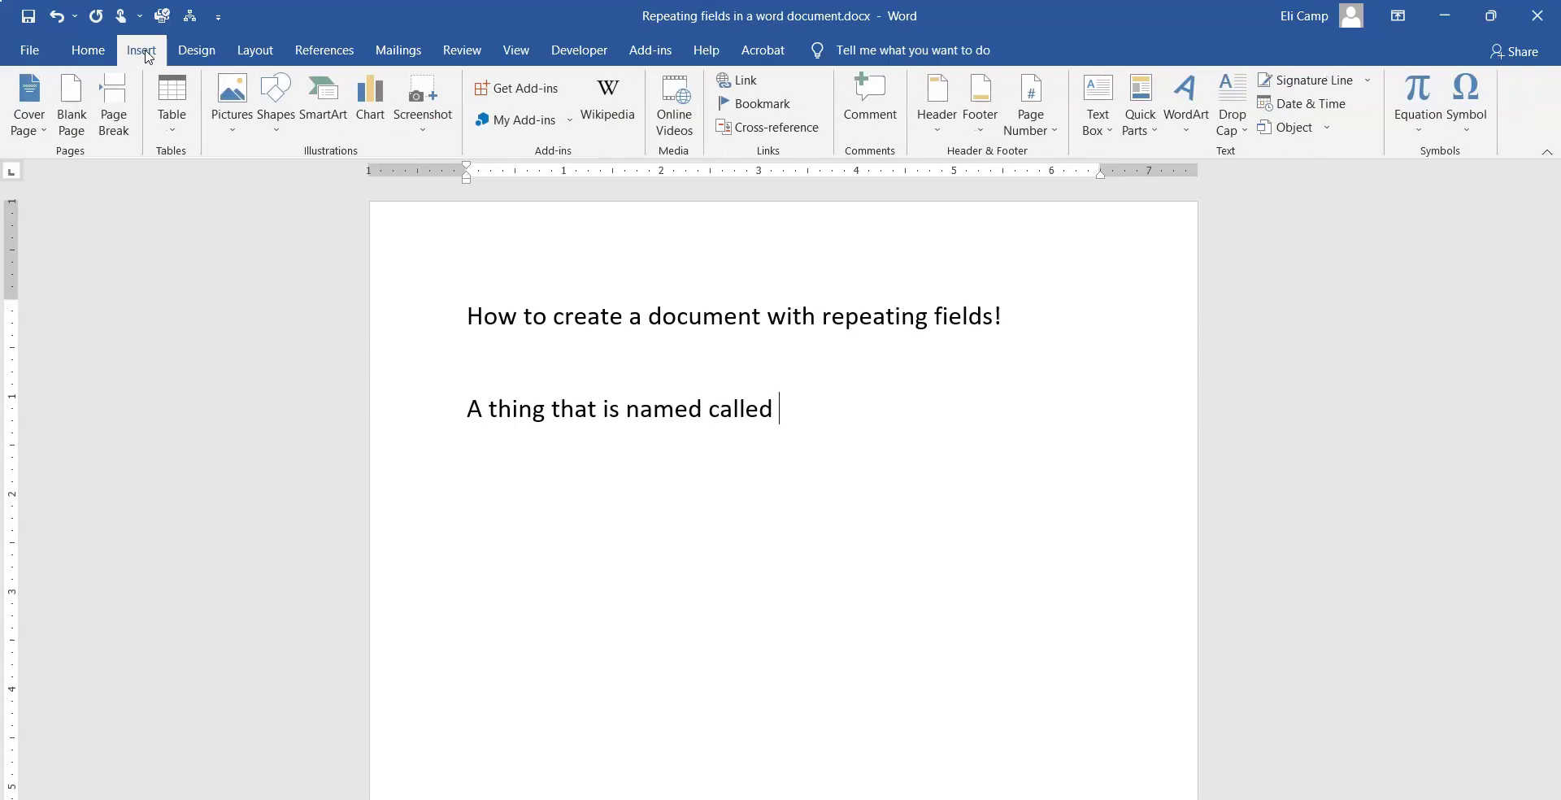
{"action": "left_click", "coordinate": [1155, 131]}
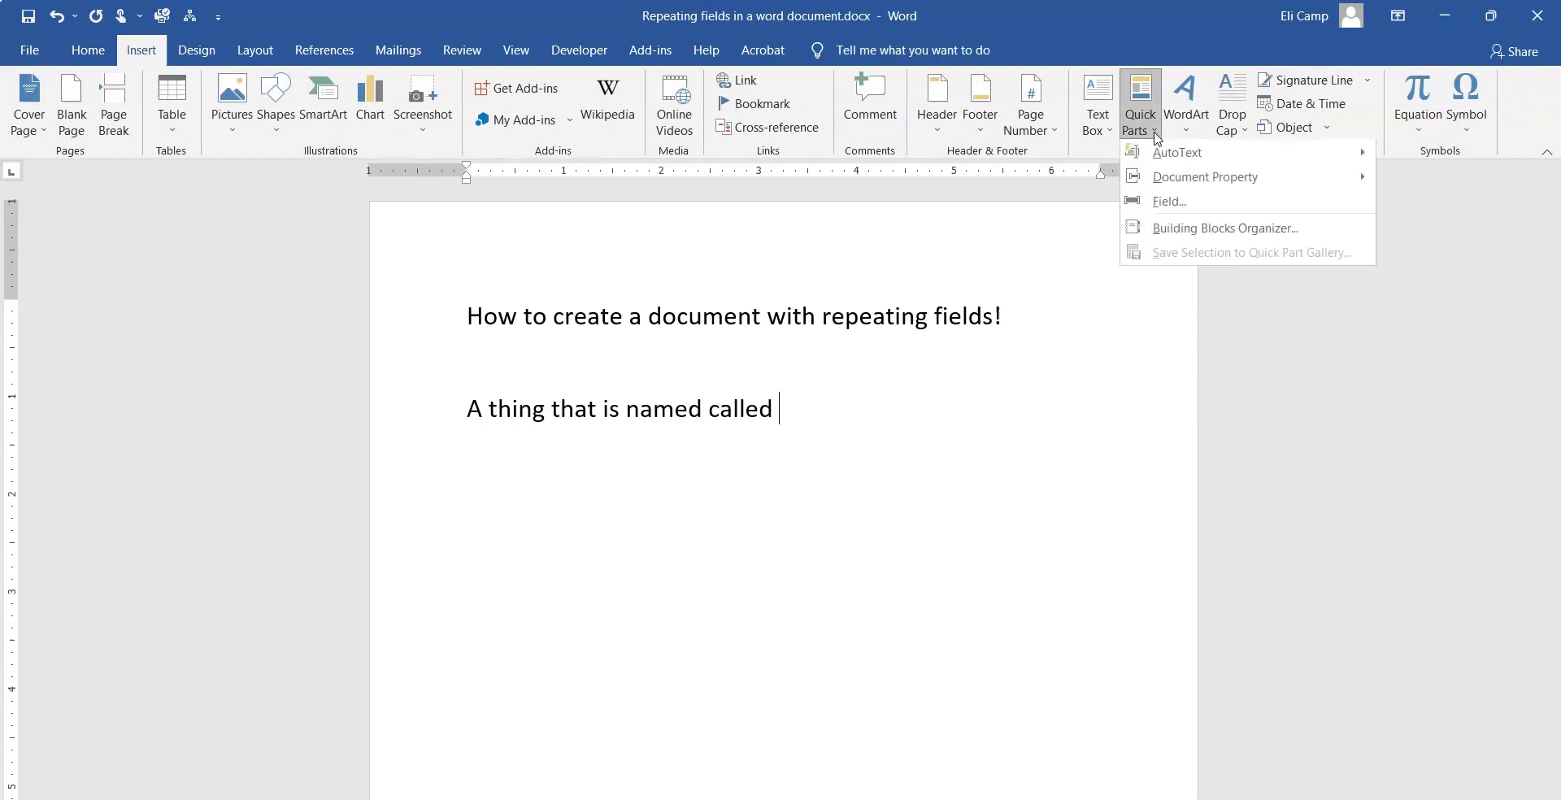
{"action": "mouse_move", "coordinate": [1179, 182]}
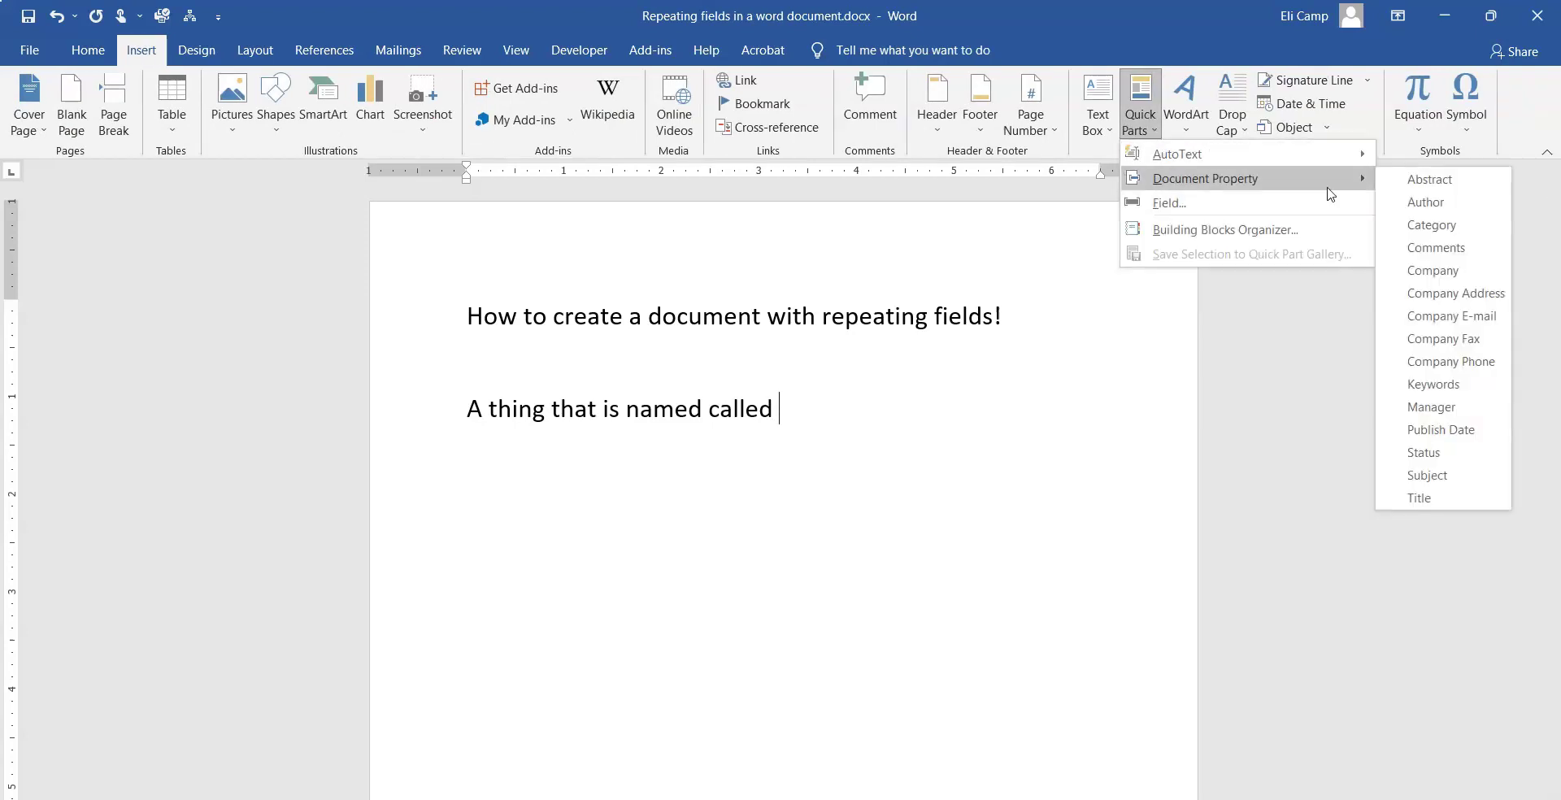
{"action": "left_click", "coordinate": [1428, 179]}
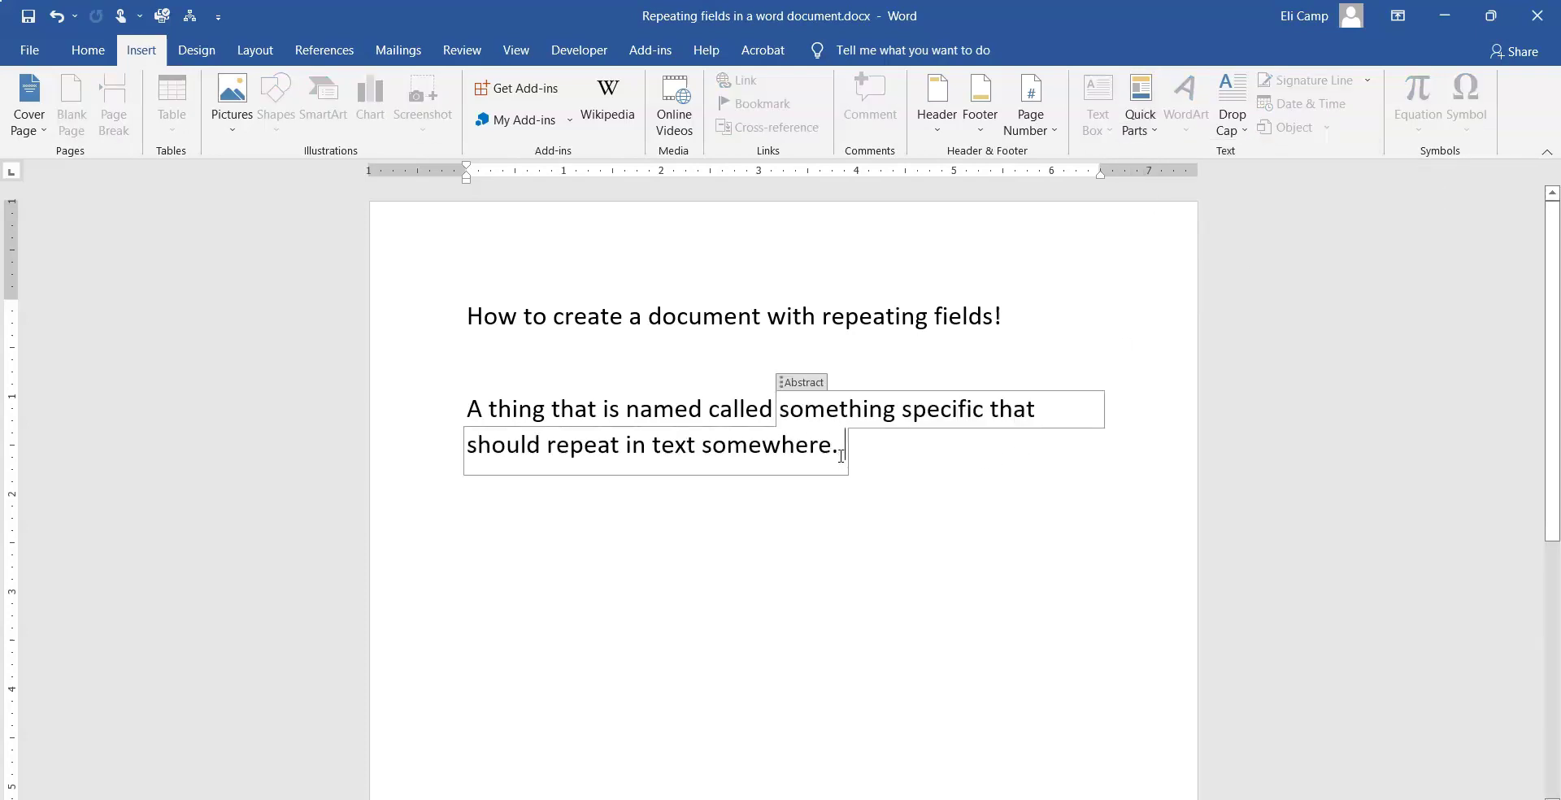
Fill the Abstract field with 'something specific that should repeat in text somewhere.' and start a new line.
{"action": "left_click_drag", "start_coordinate": [846, 447], "coordinate": [780, 411]}
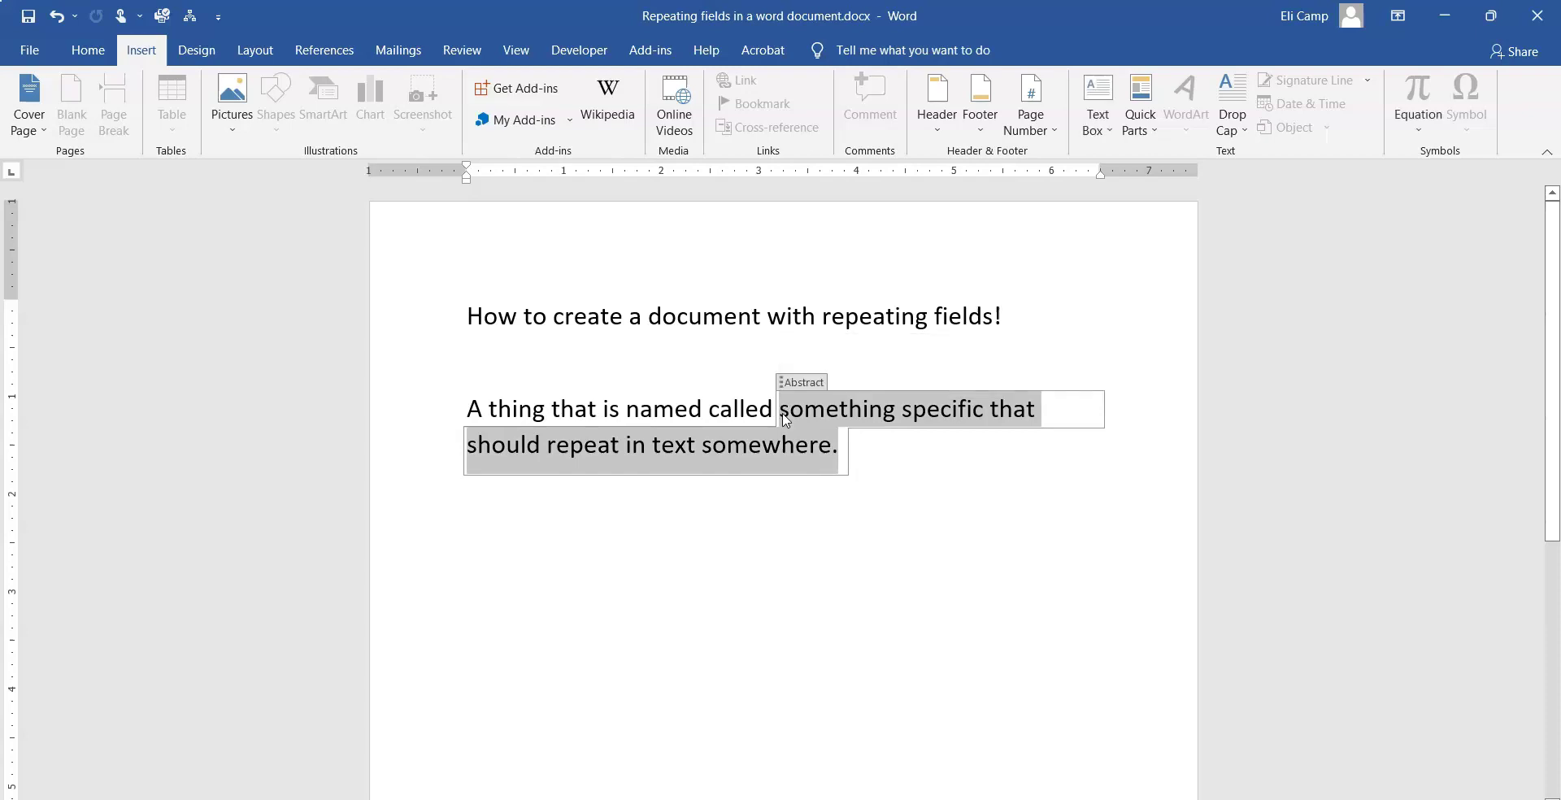
{"action": "key", "text": "super+v"}
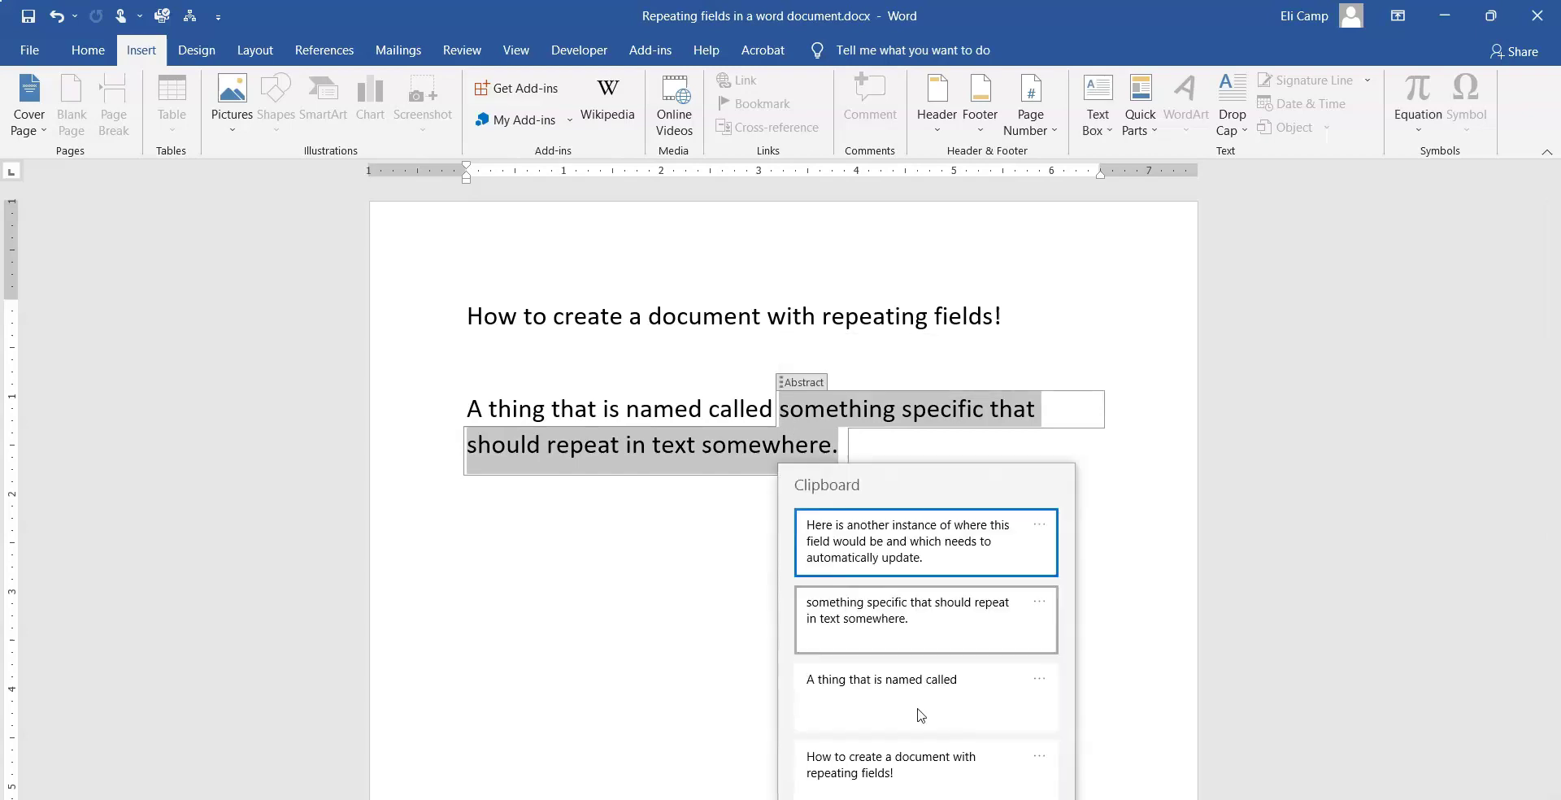
{"action": "left_click", "coordinate": [921, 638]}
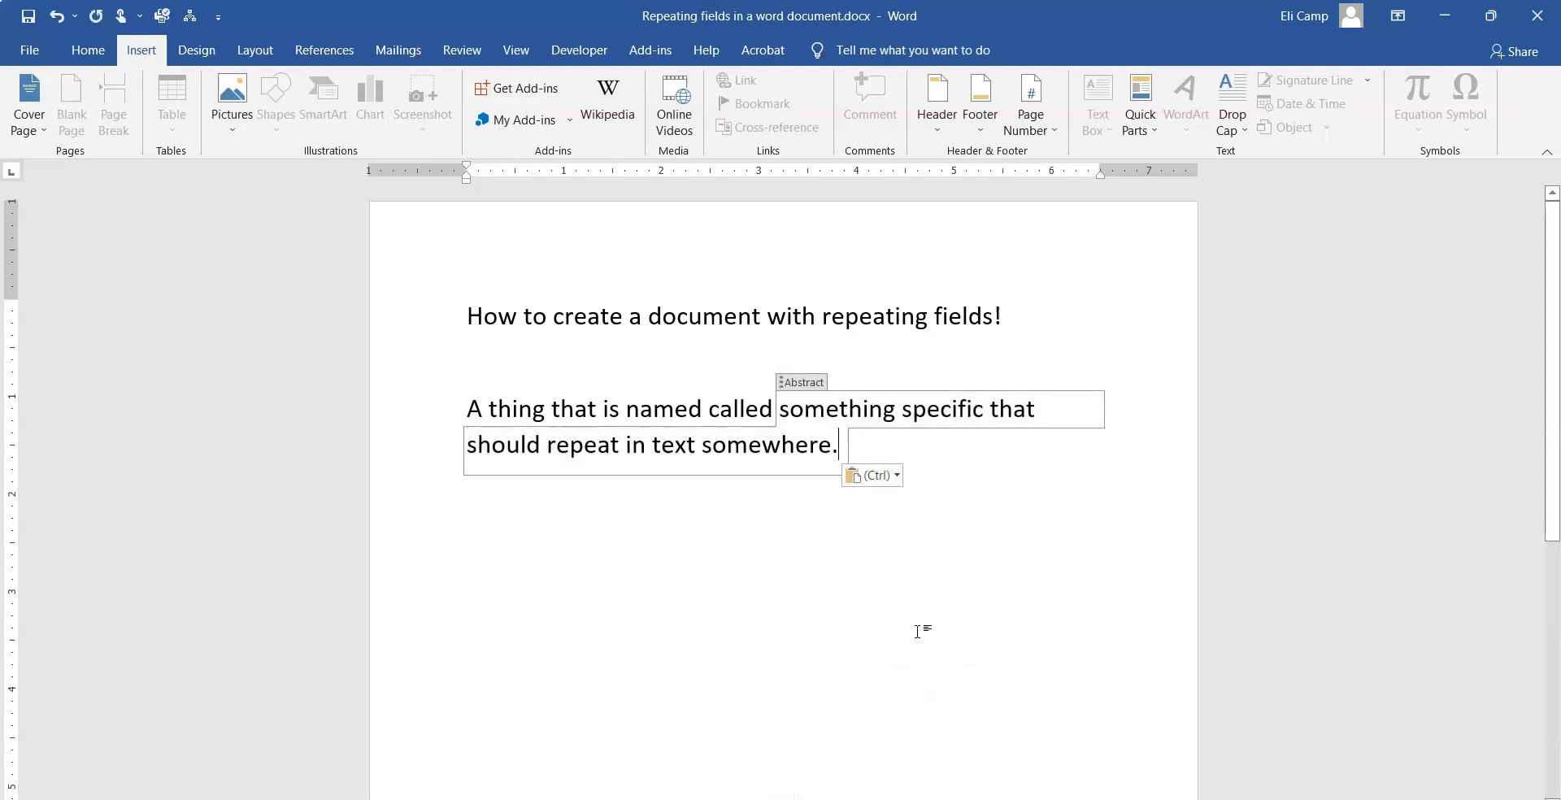
{"action": "left_click", "coordinate": [934, 467]}
{"action": "key", "text": "Return"}
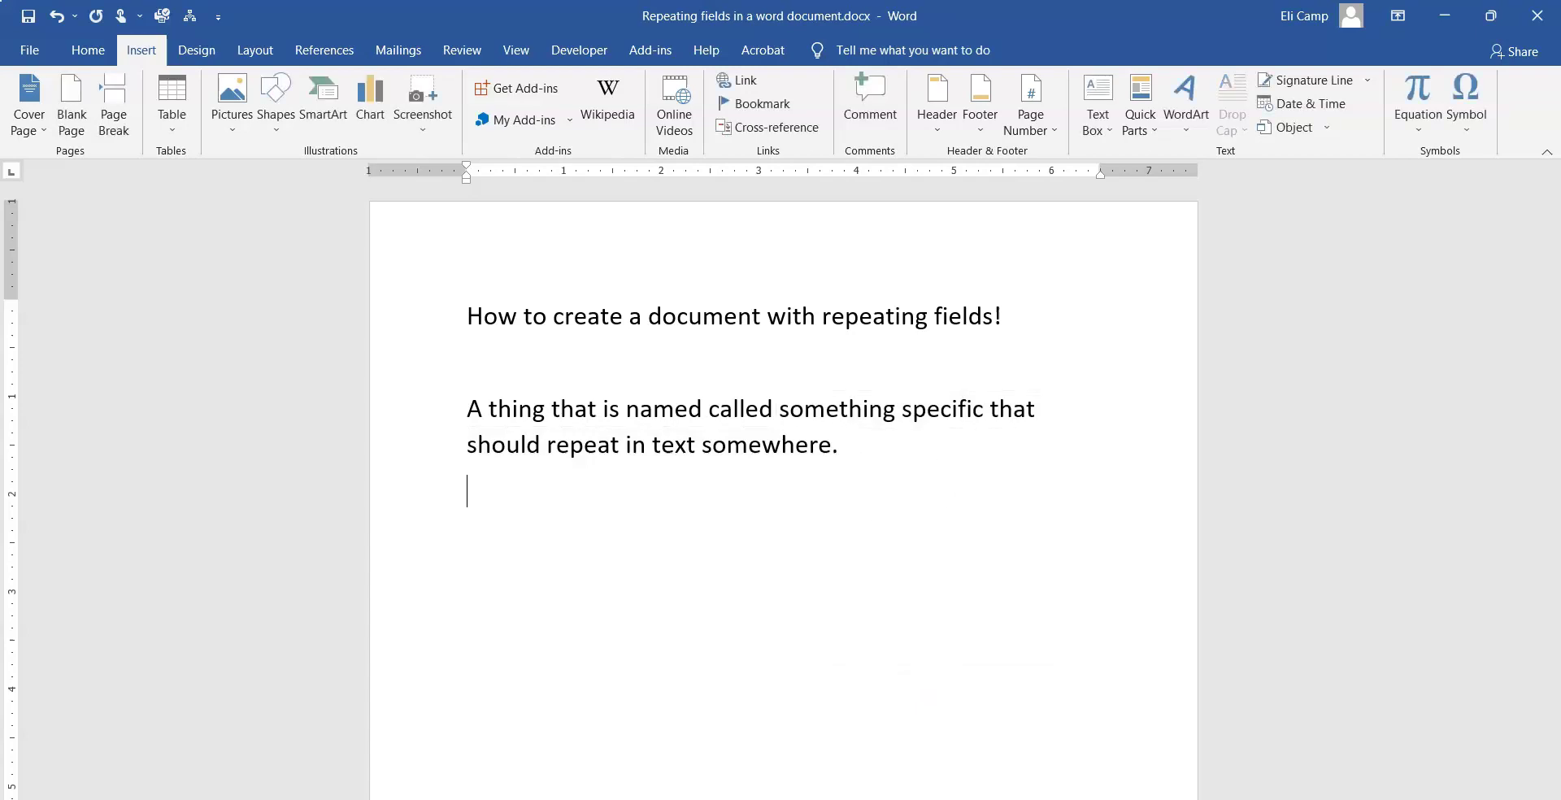
Select the whole Abstract content control and bring up the Developer tools.
{"action": "left_click", "coordinate": [859, 404]}
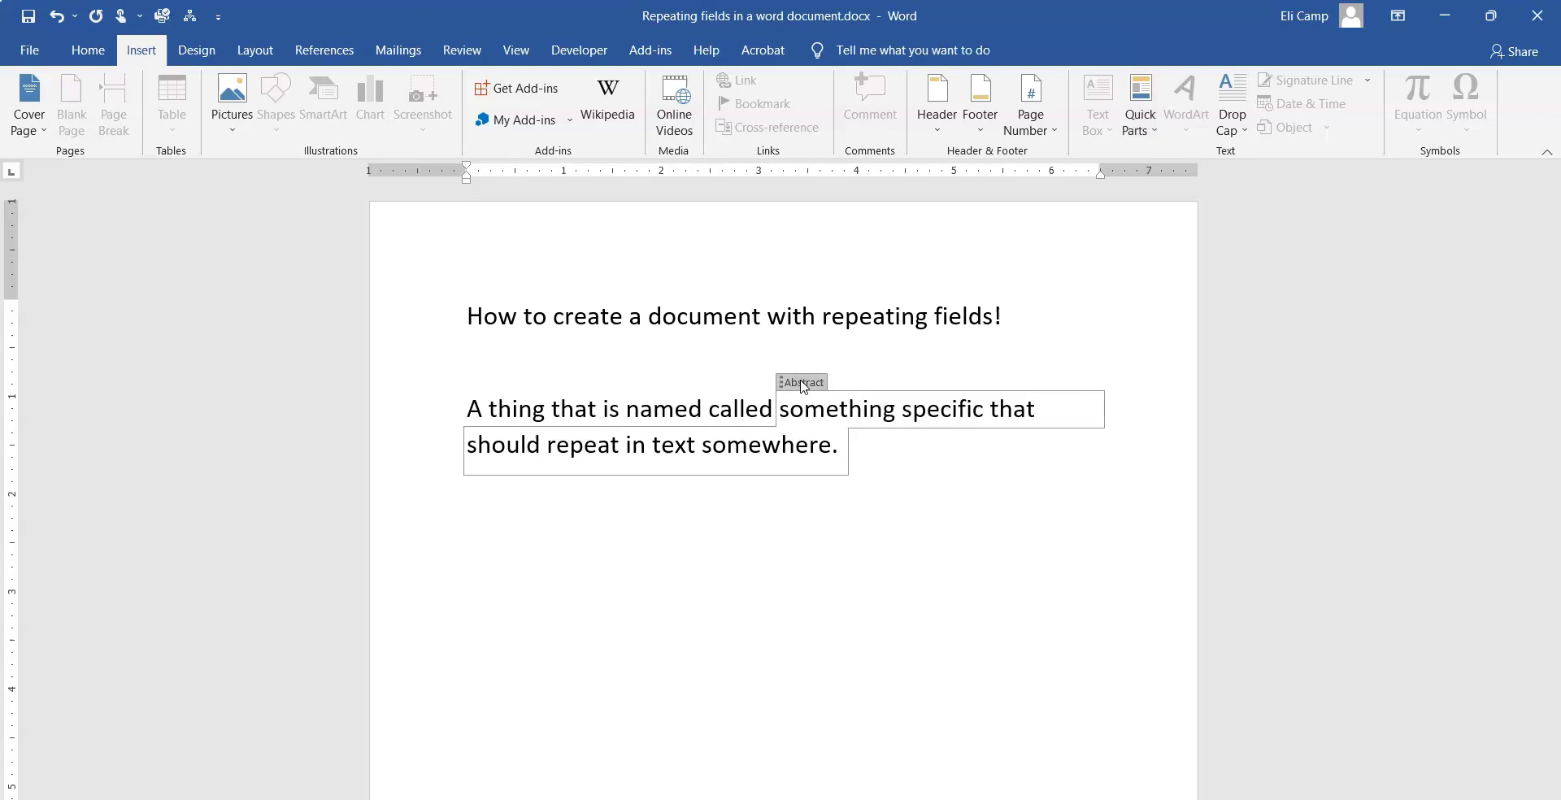
{"action": "left_click", "coordinate": [570, 54]}
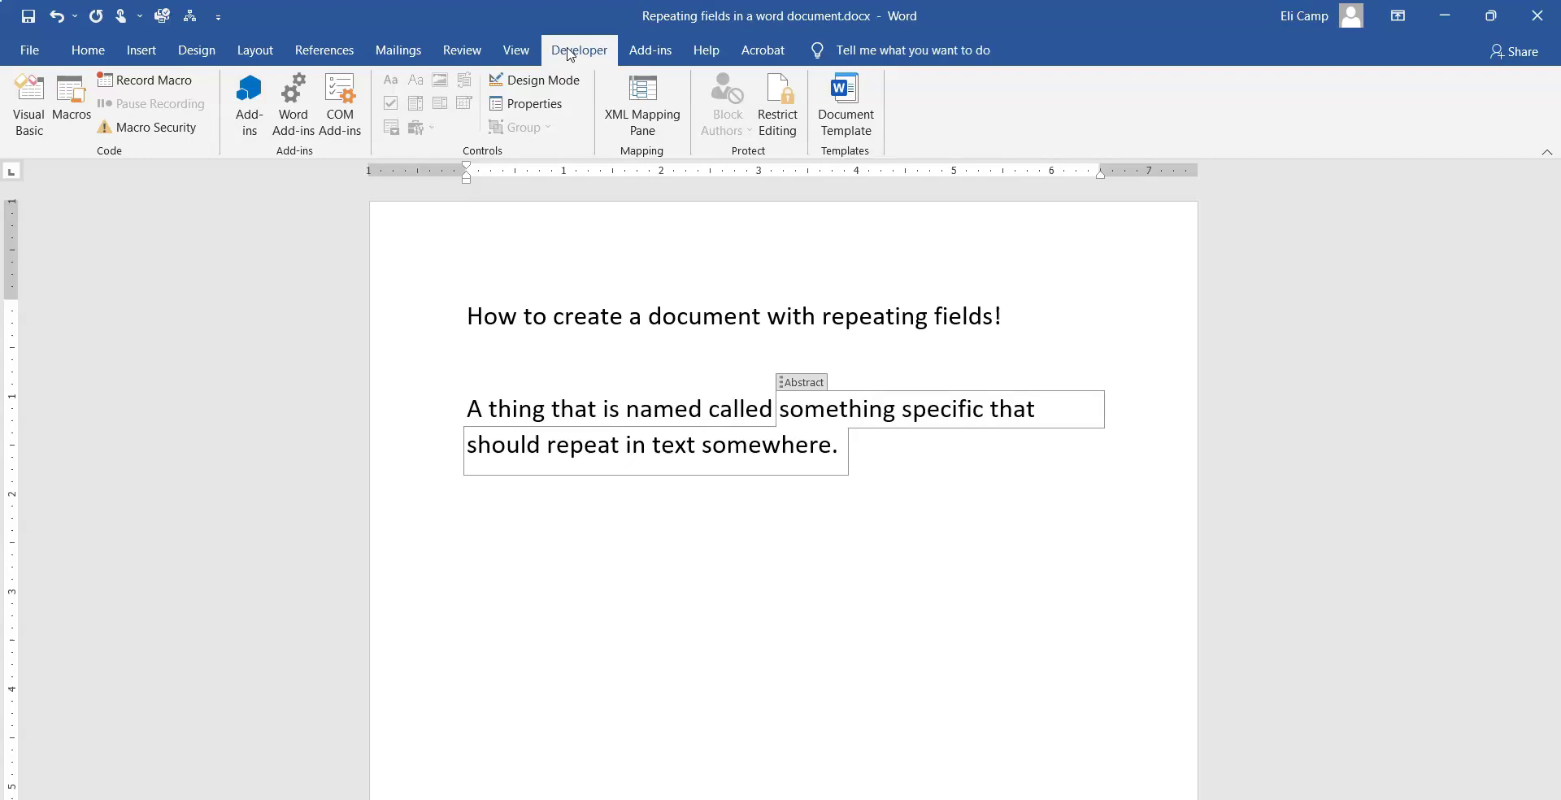
Set the Abstract control's title and tag to 'Name' and allow carriage returns.
{"action": "left_click", "coordinate": [537, 111]}
{"action": "left_click_drag", "start_coordinate": [744, 289], "coordinate": [688, 285]}
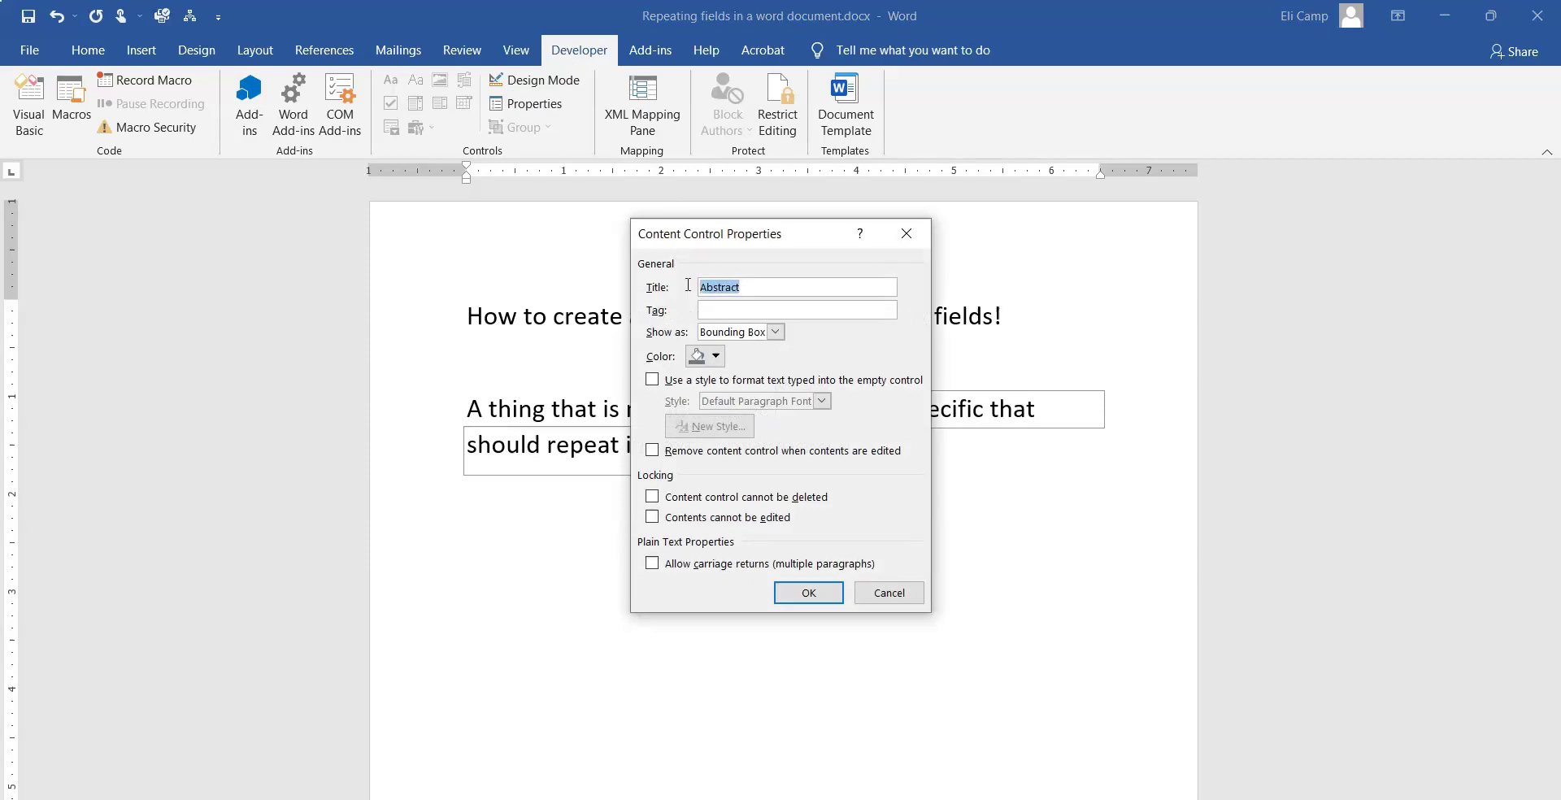
{"action": "type", "text": "NameName"}
{"action": "left_click", "coordinate": [651, 563]}
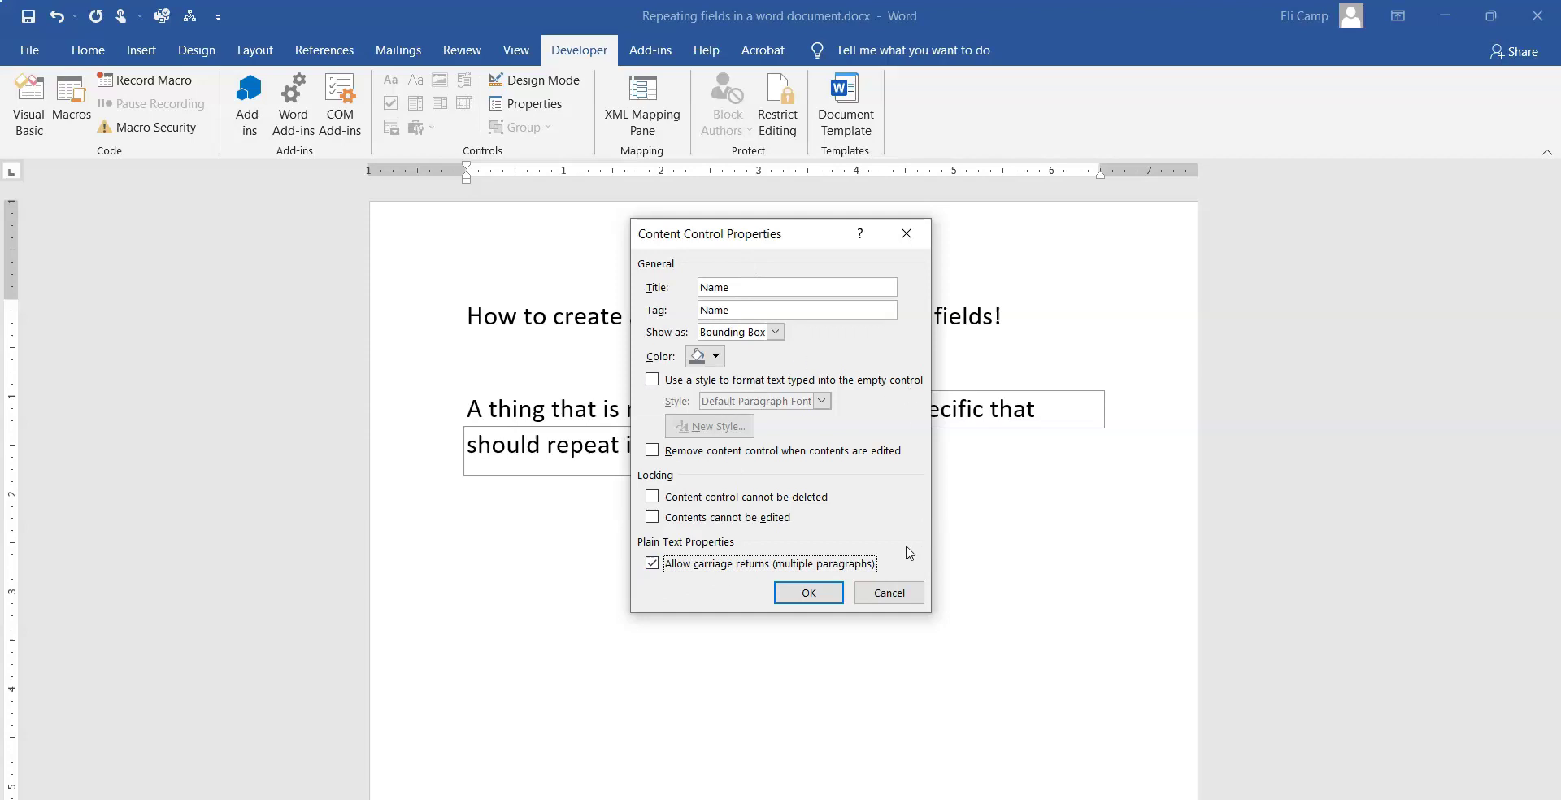
{"action": "left_click", "coordinate": [809, 591]}
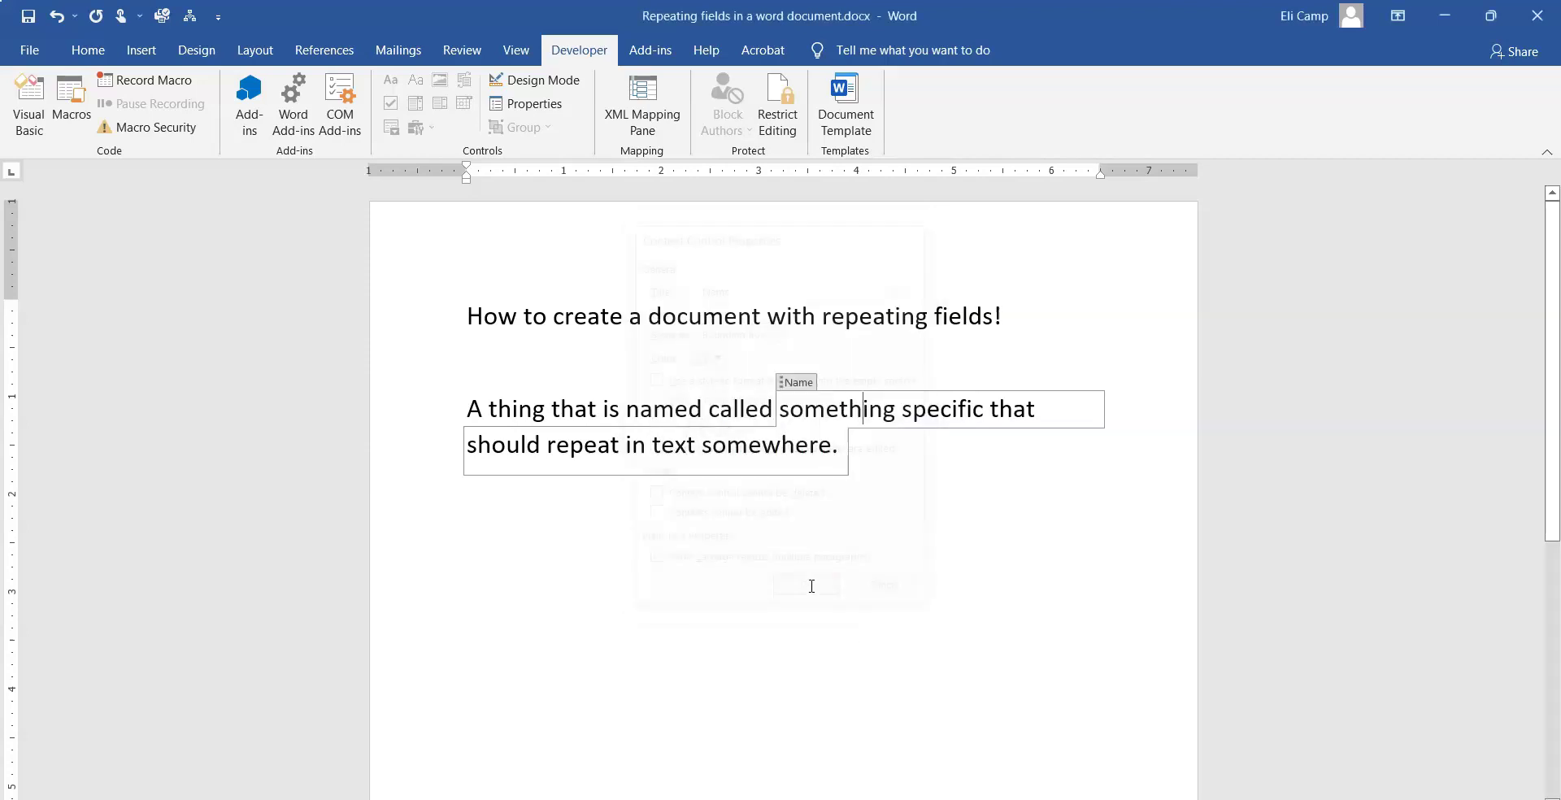
Copy the Name content control and paste the second sentence onto the empty line below.
{"action": "left_click", "coordinate": [804, 382]}
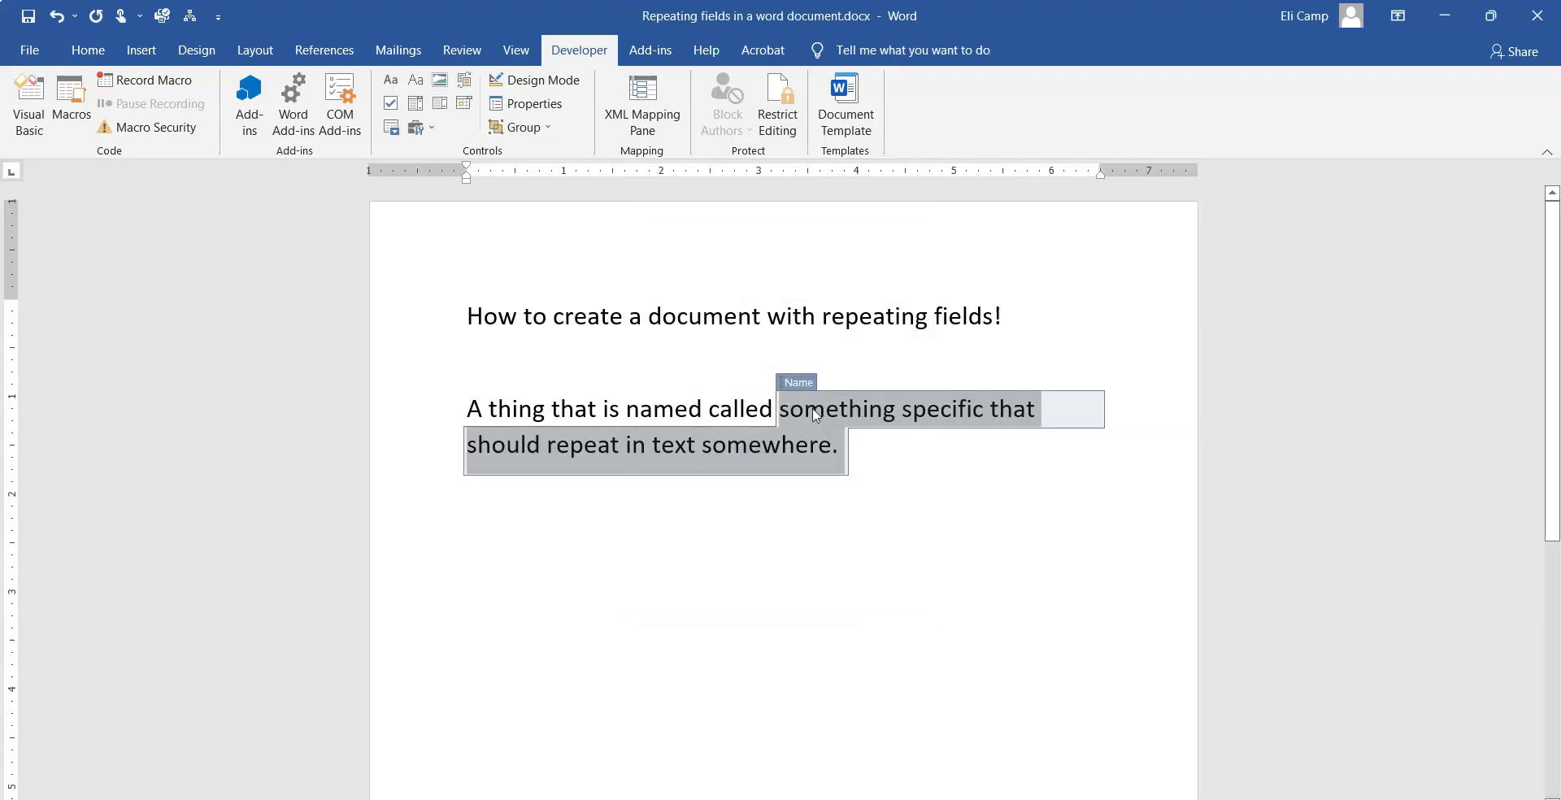
{"action": "right_click", "coordinate": [814, 411]}
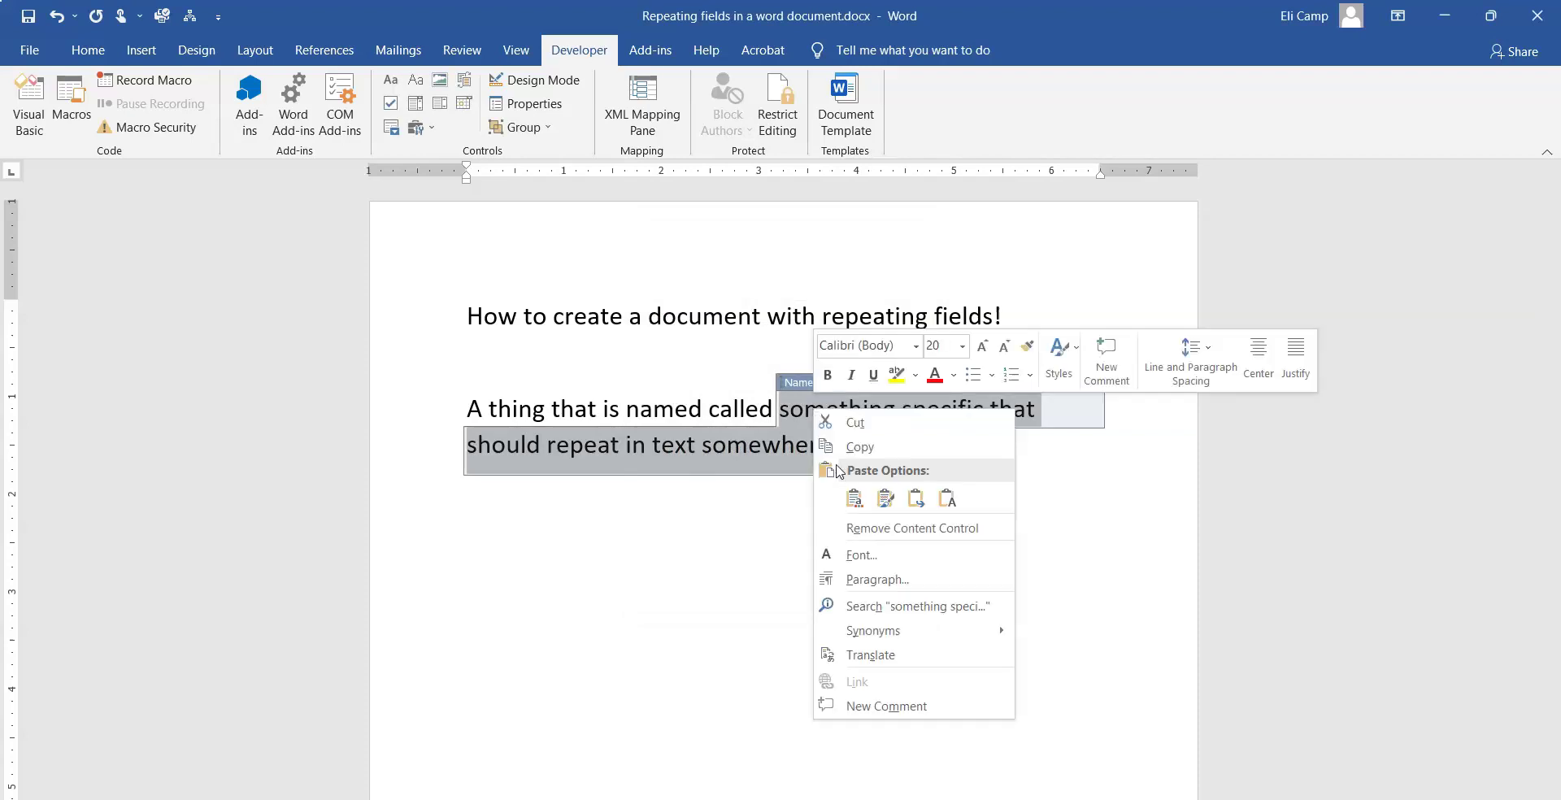
{"action": "left_click", "coordinate": [850, 448]}
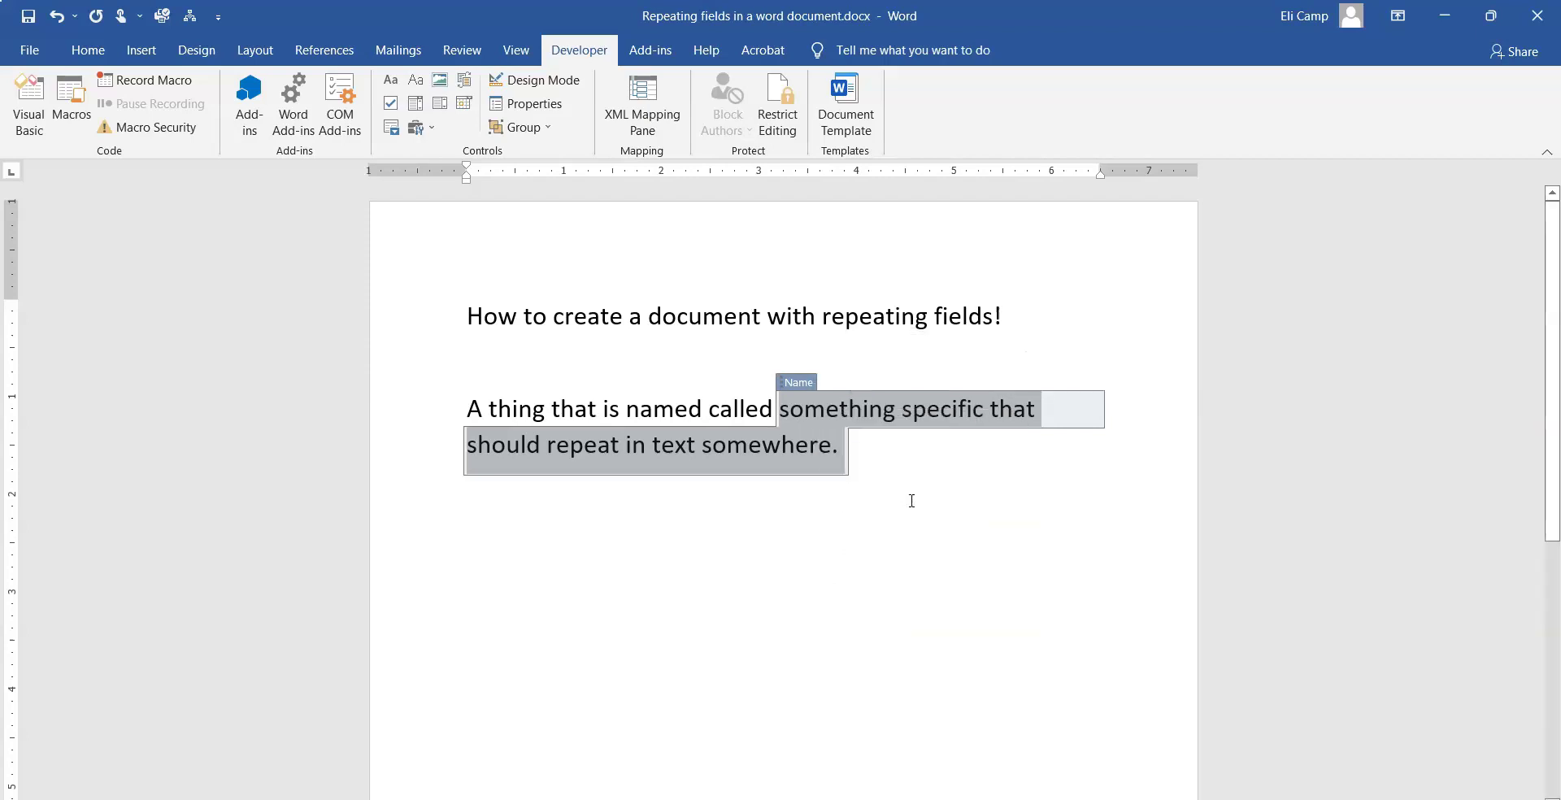
{"action": "left_click", "coordinate": [910, 471]}
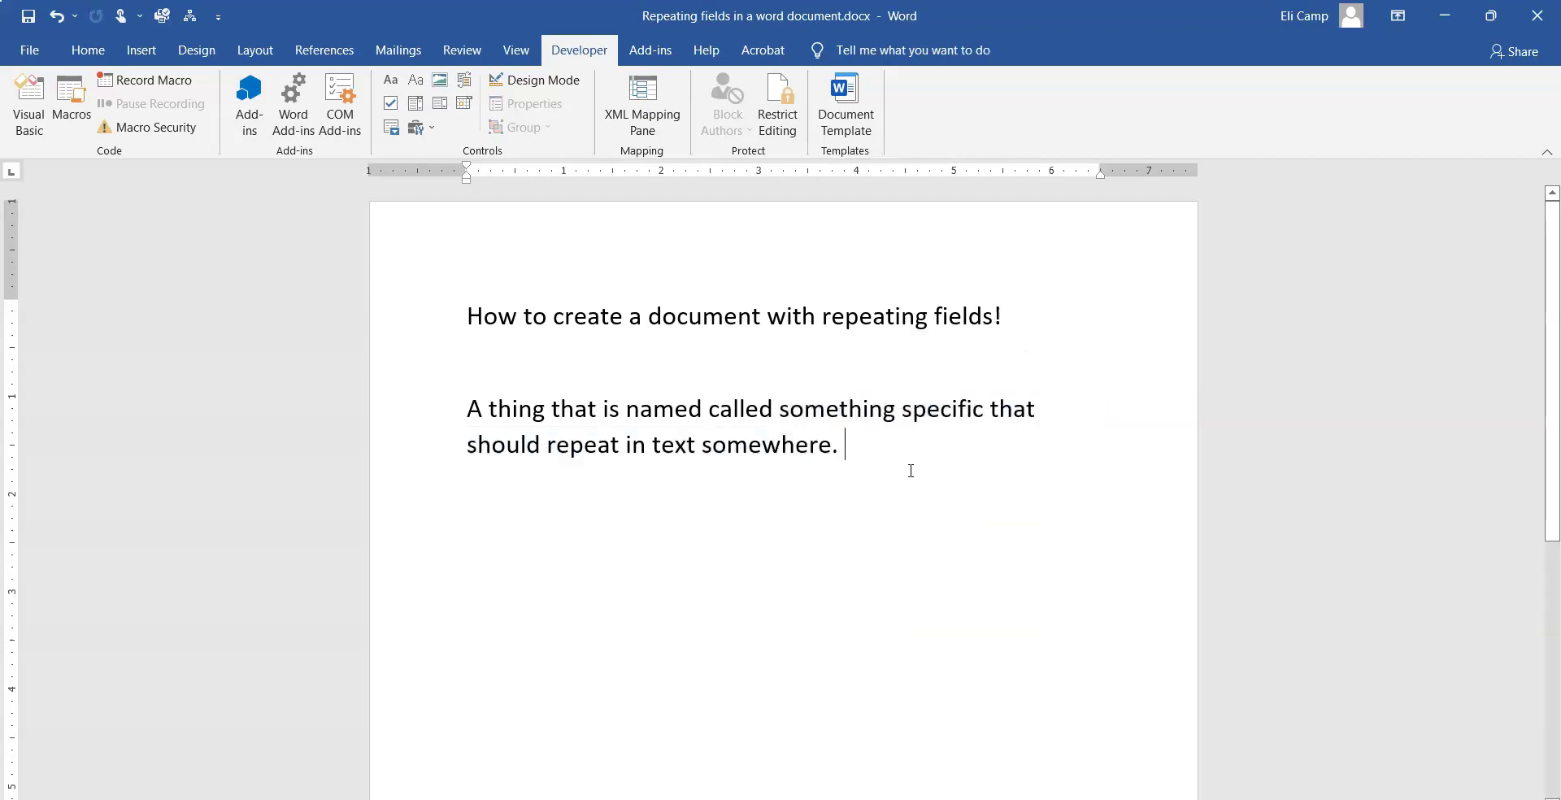
{"action": "left_click", "coordinate": [490, 519]}
{"action": "key", "text": "ctrl+v"}
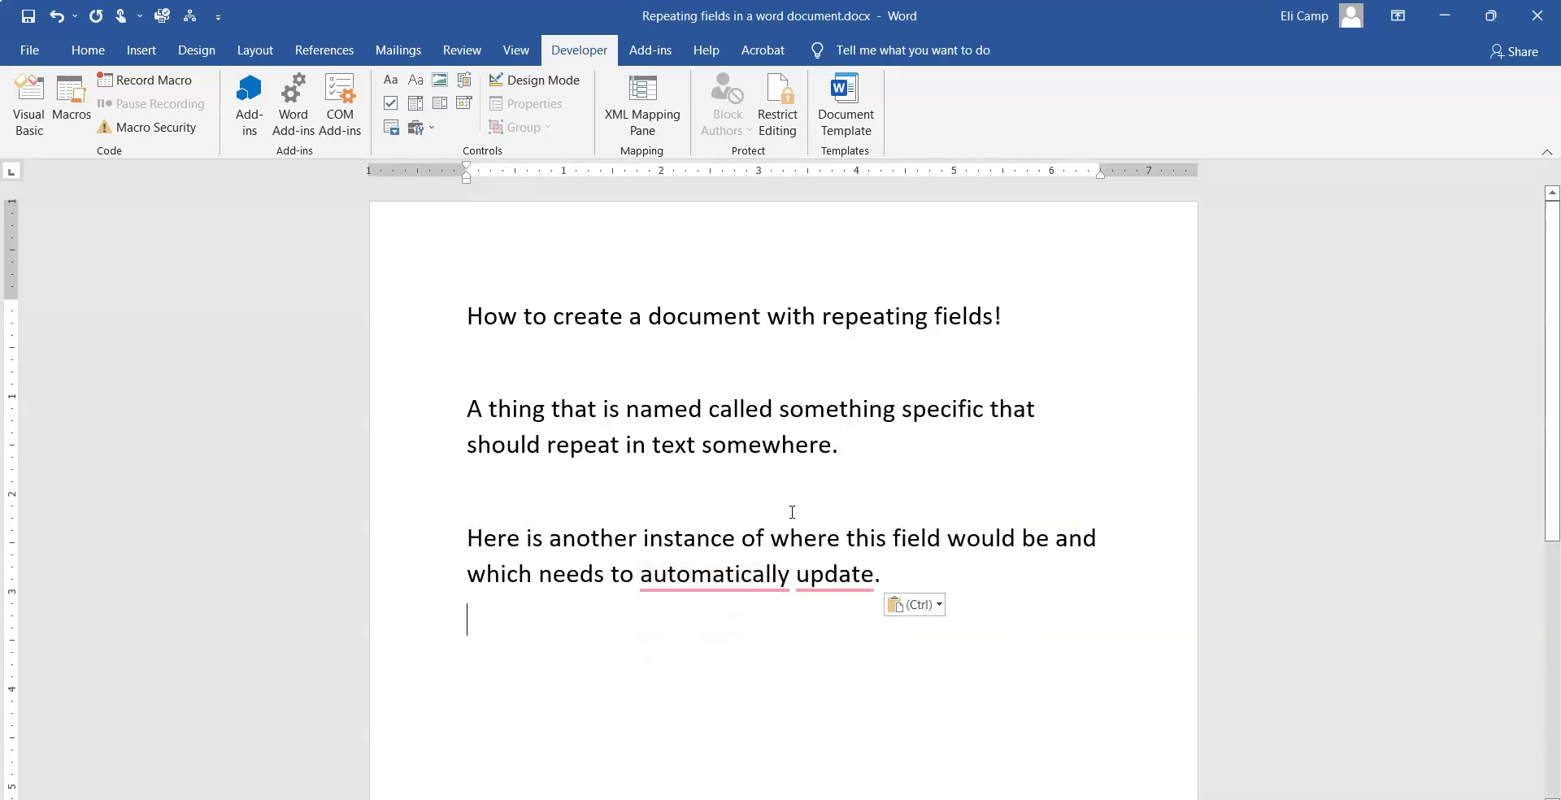
Paste a copy of the Name field after 'update.' and select the first field's text.
{"action": "left_click", "coordinate": [940, 406]}
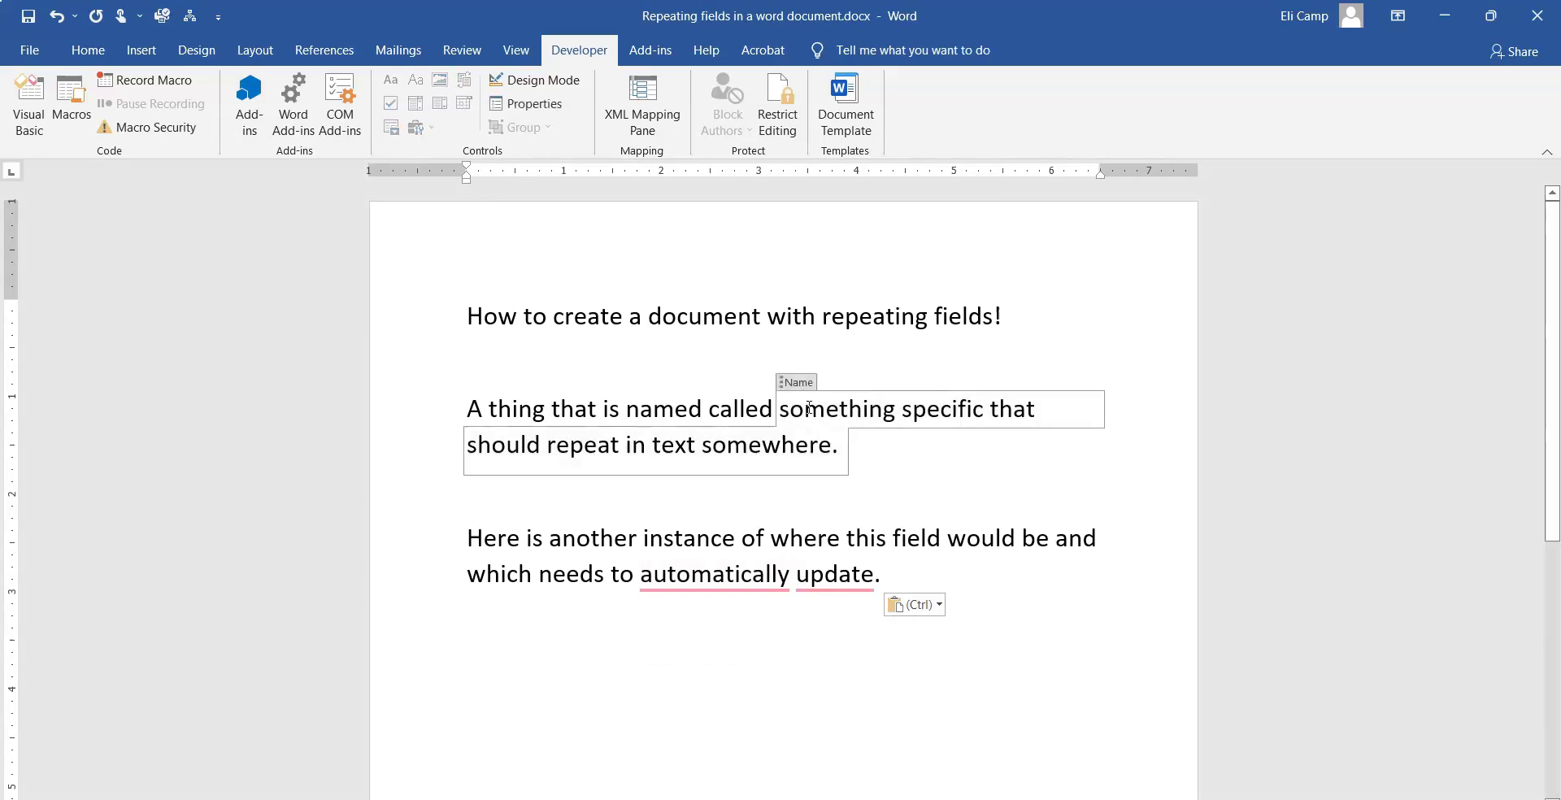
{"action": "left_click", "coordinate": [794, 383]}
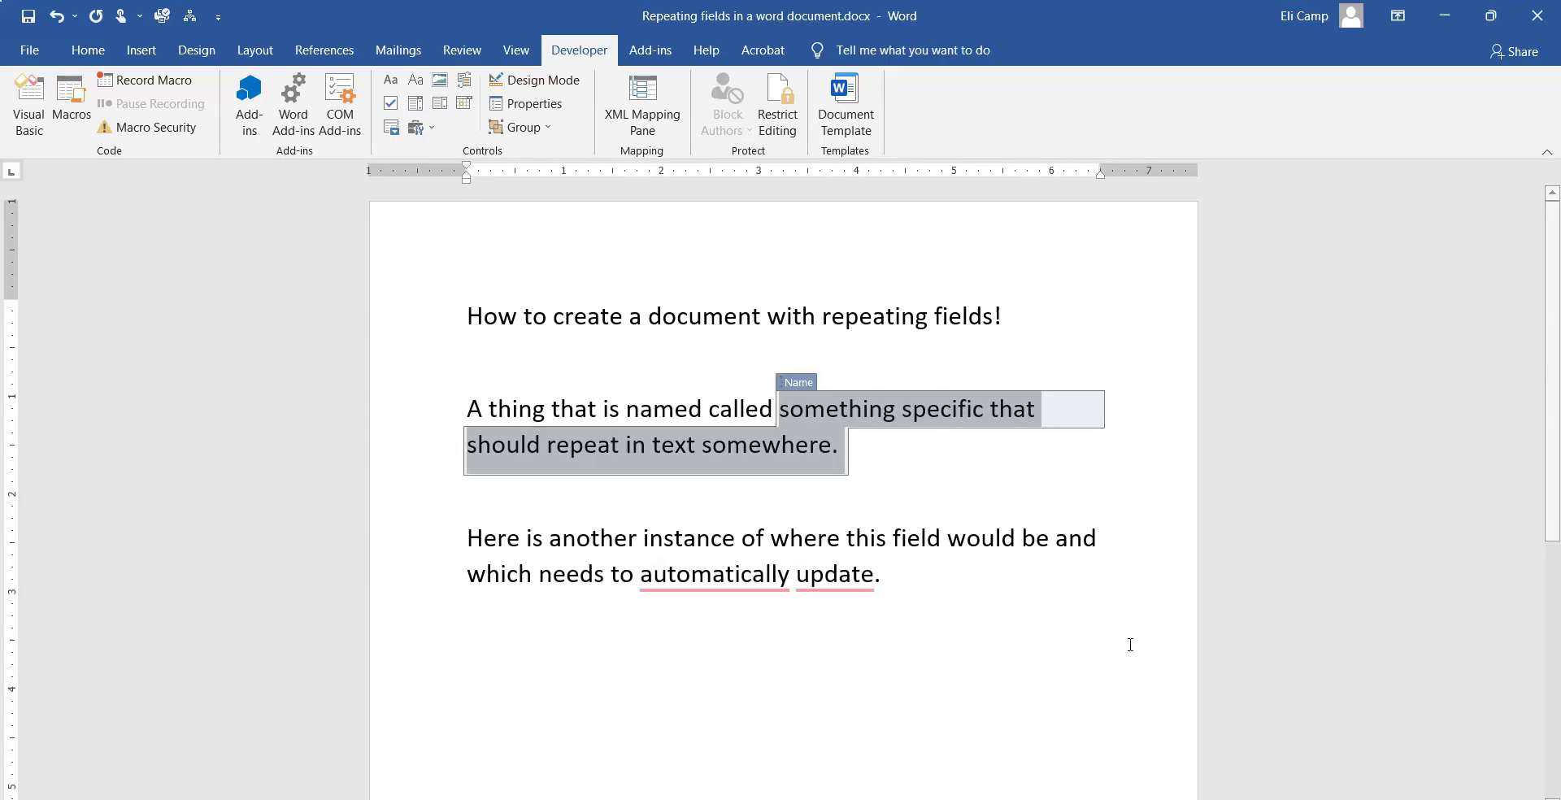
{"action": "left_click", "coordinate": [927, 579]}
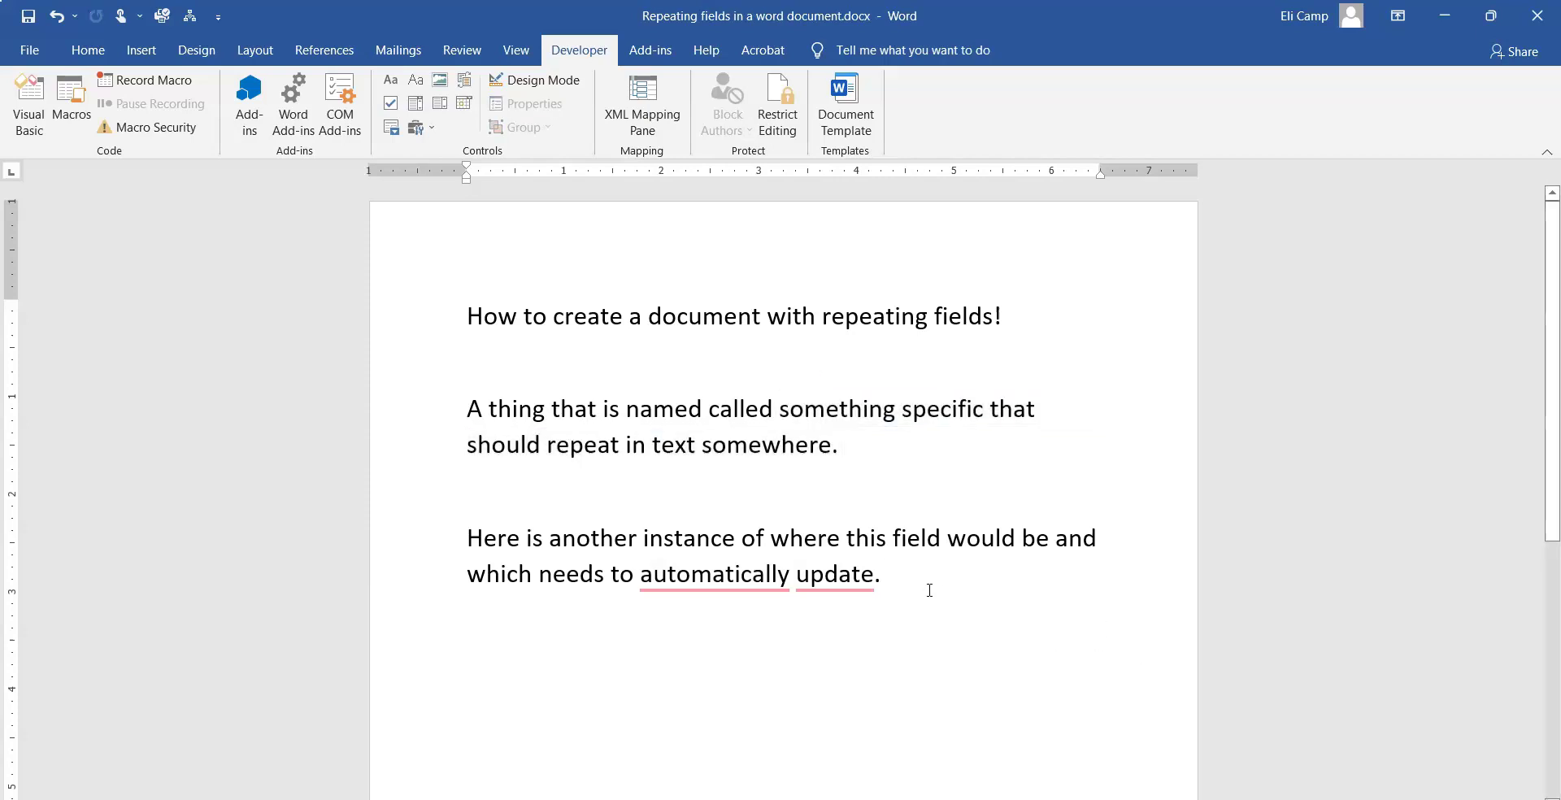
{"action": "key", "text": "ctrl+v"}
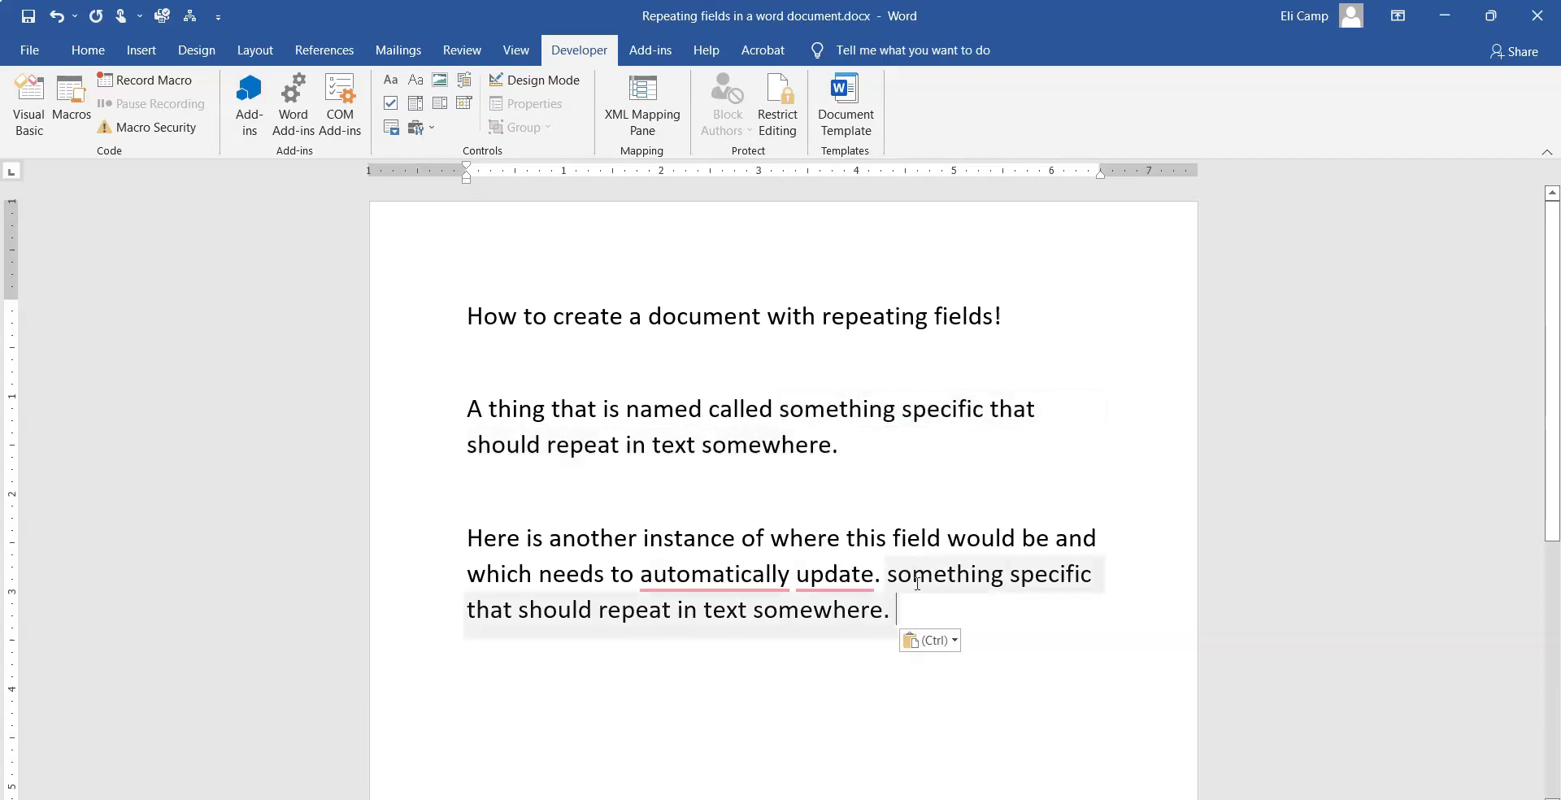
{"action": "left_click", "coordinate": [787, 415]}
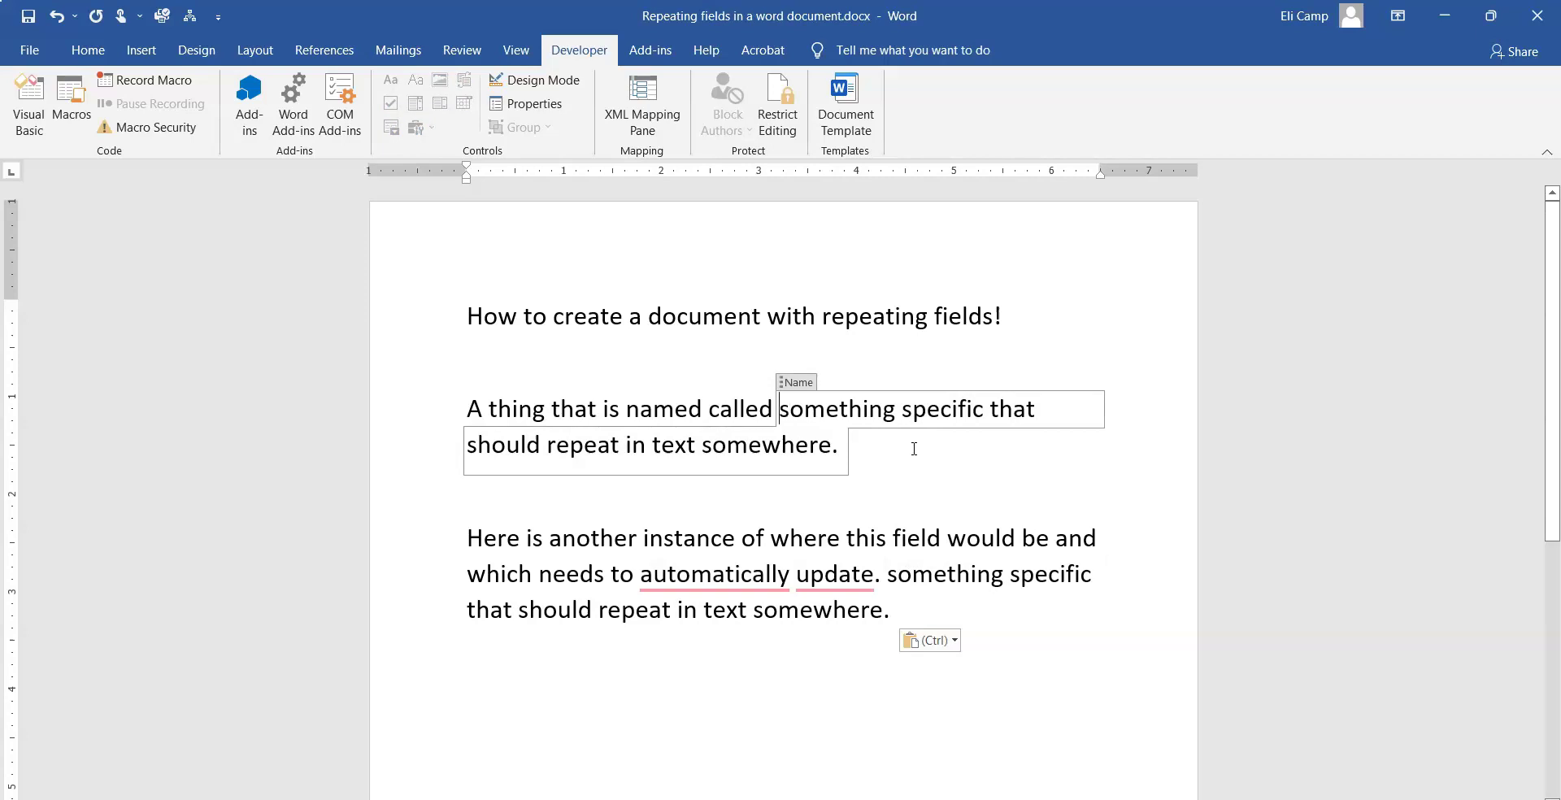
{"action": "key", "text": "shift+Down"}
{"action": "key", "text": "shift+Right"}
{"action": "key", "text": "shift+Right"}
{"action": "key", "text": "shift+Right"}
{"action": "key", "text": "shift+Right"}
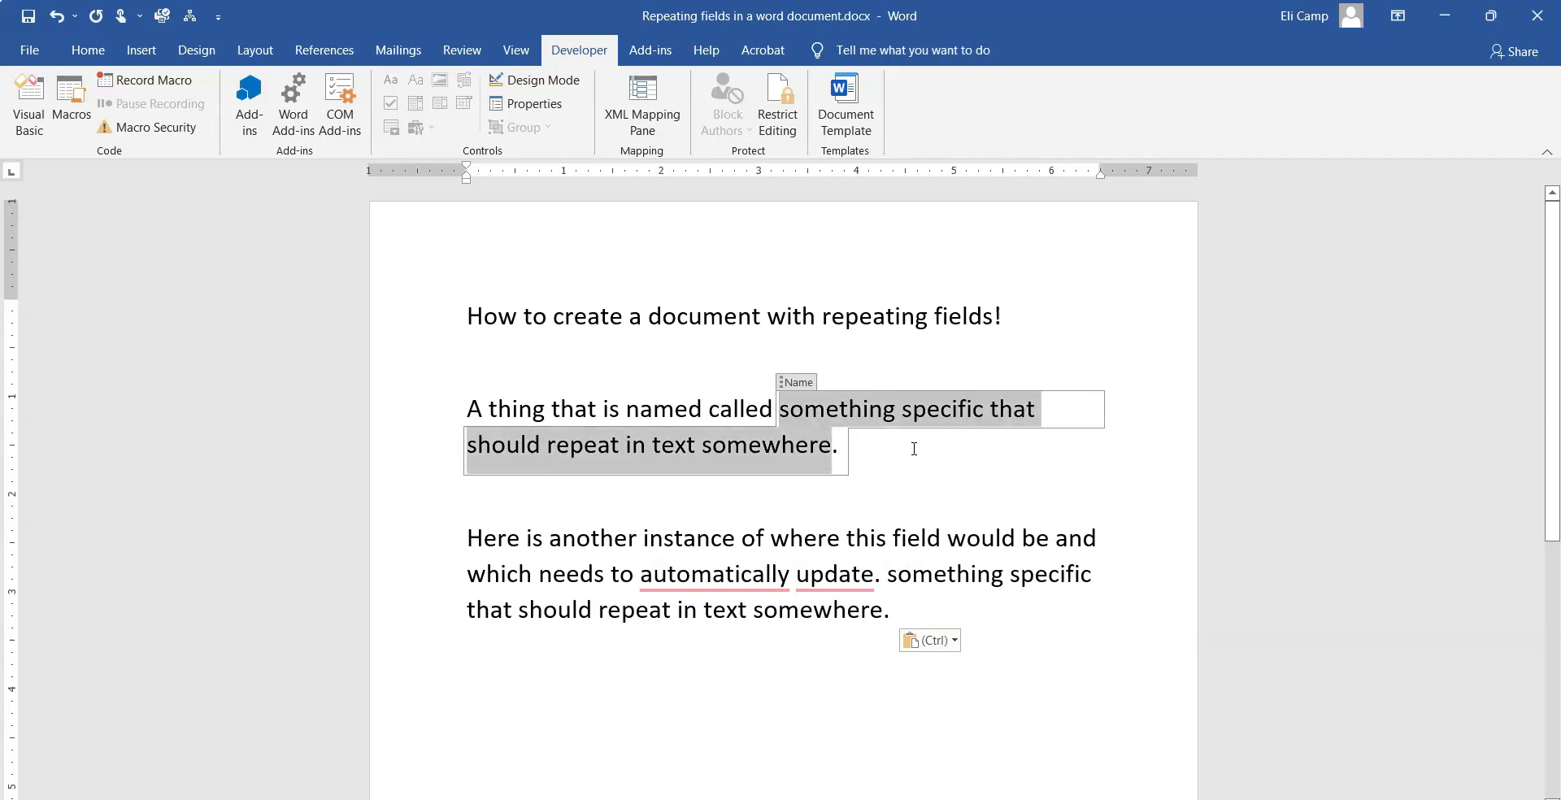
Retype the first Name field as 'purple eggplant.' so its copy updates too.
{"action": "key", "text": "shift+Right"}
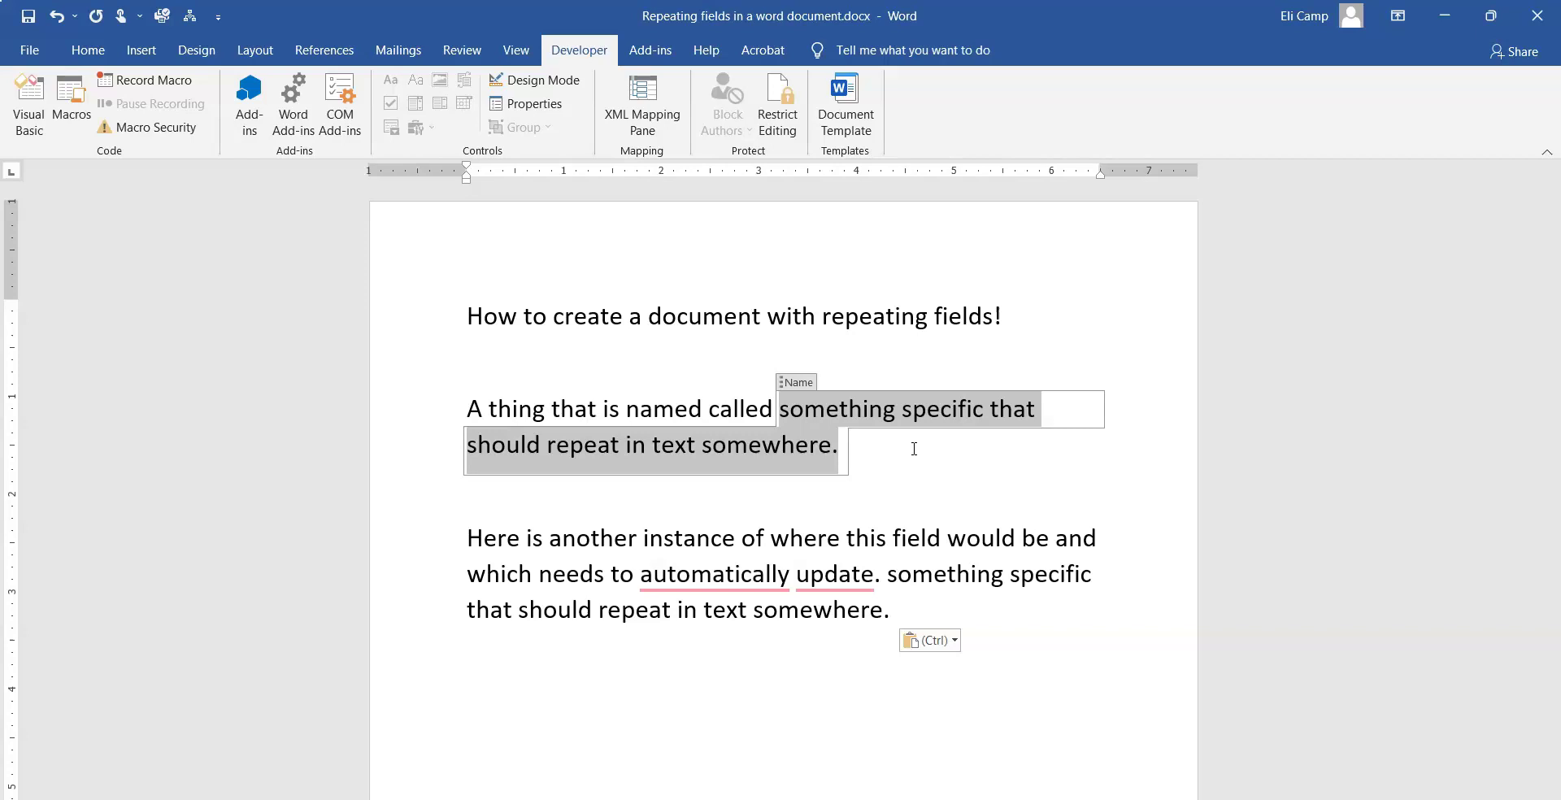
{"action": "type", "text": "purple eg"}
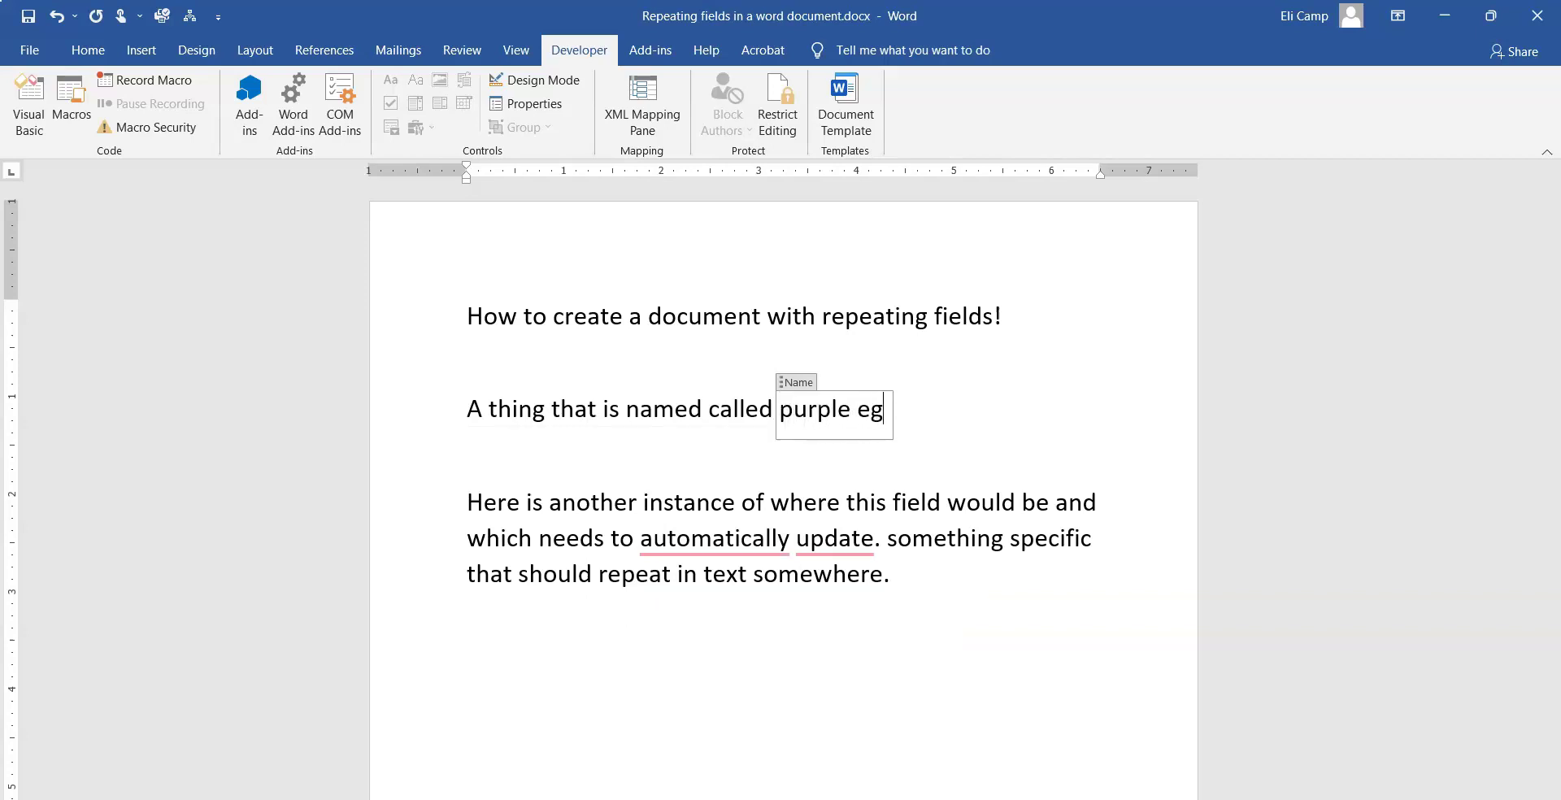
{"action": "type", "text": "gplant"}
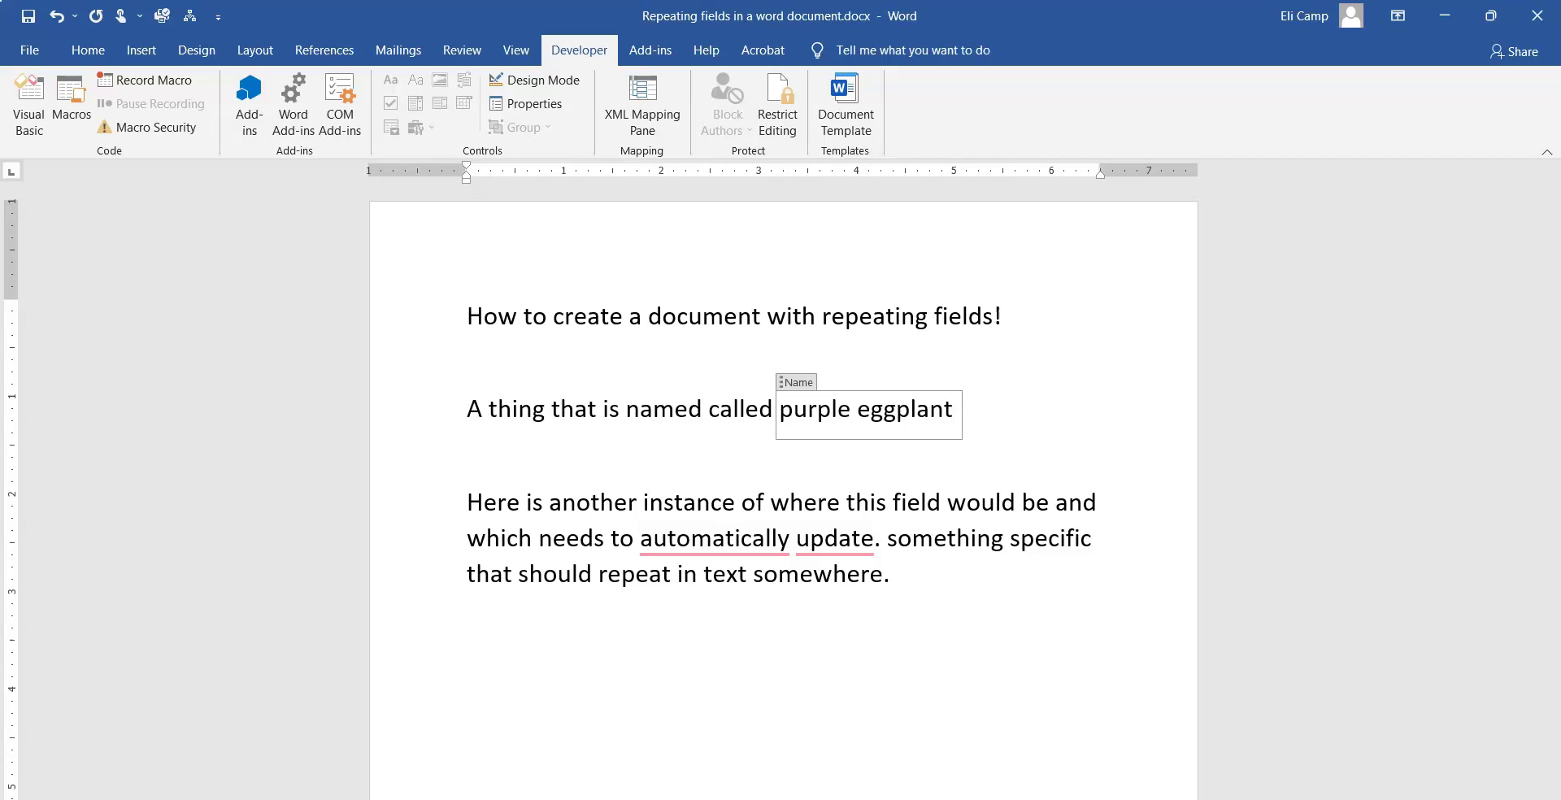
{"action": "type", "text": "."}
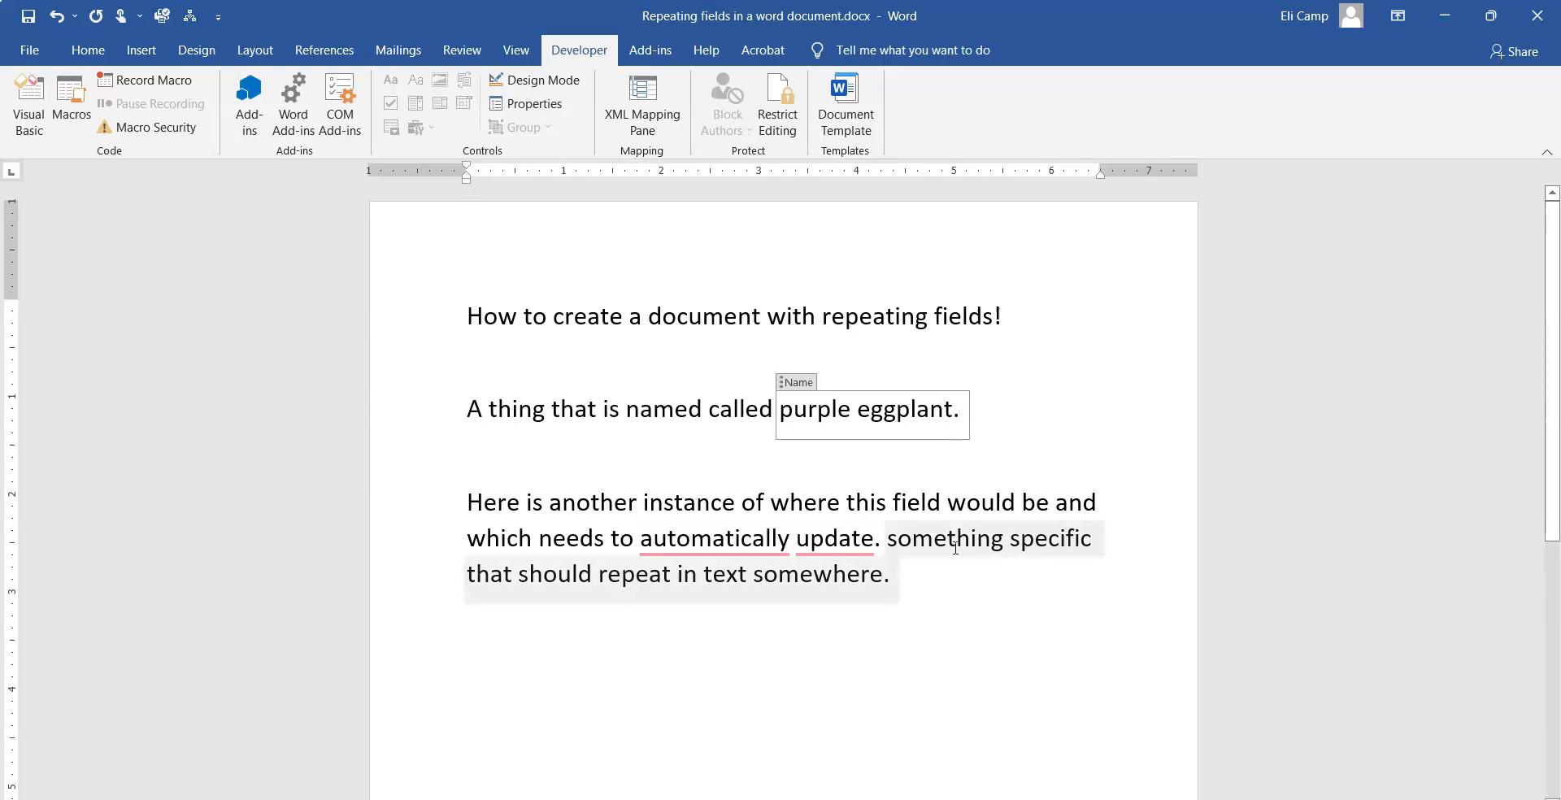
{"action": "left_click", "coordinate": [956, 584]}
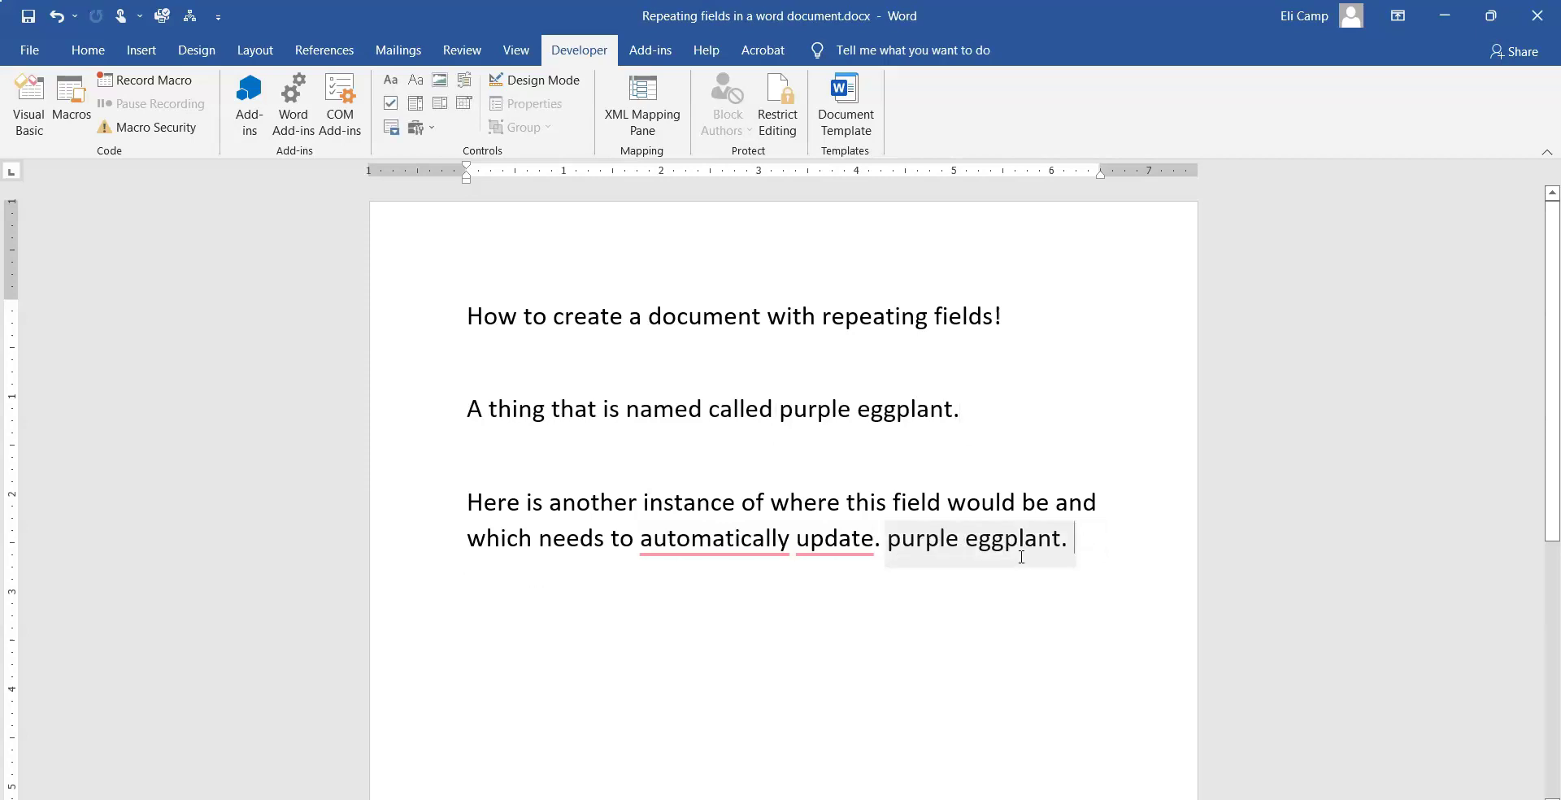